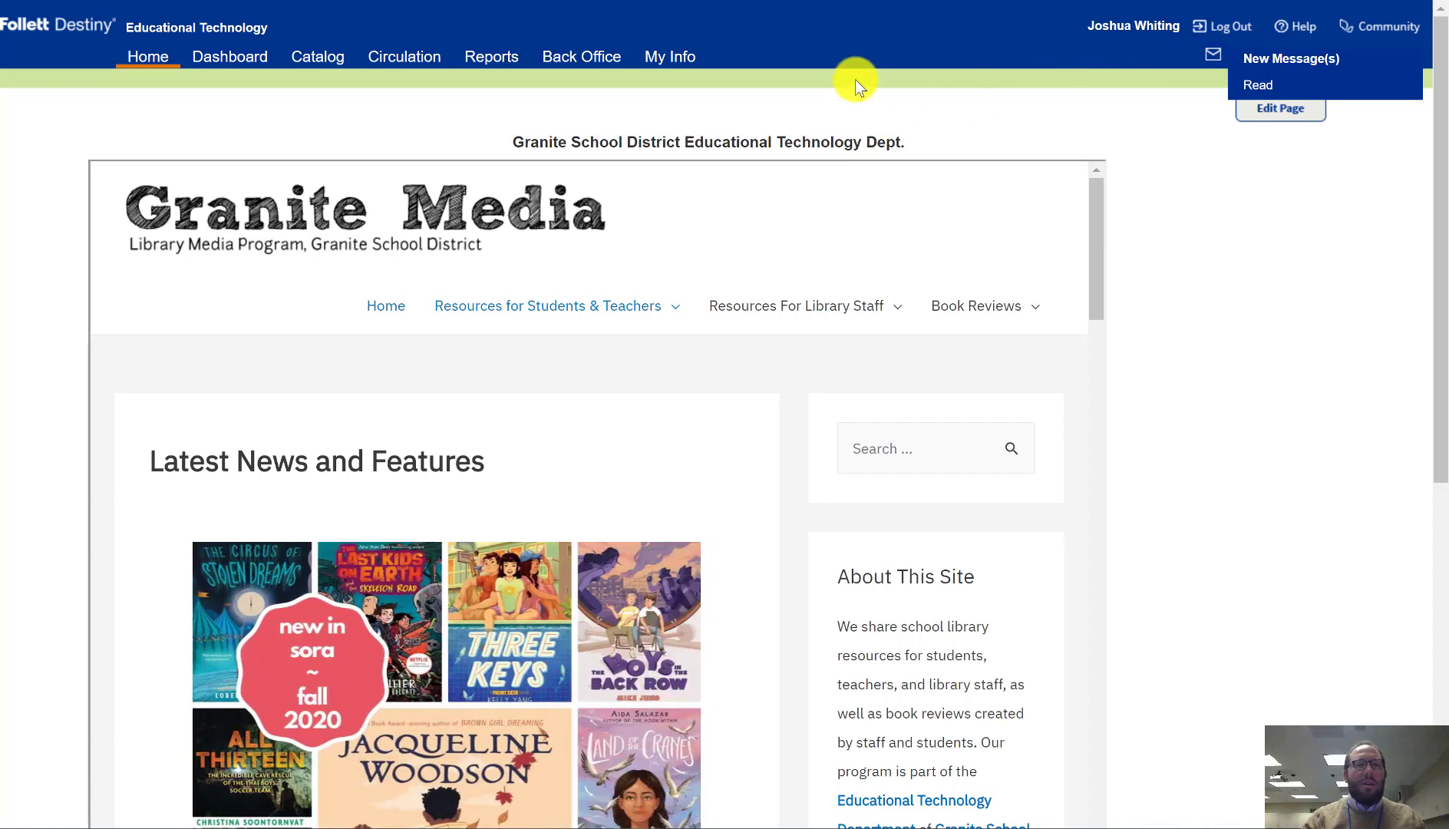
{"action": "left_click", "coordinate": [313, 61]}
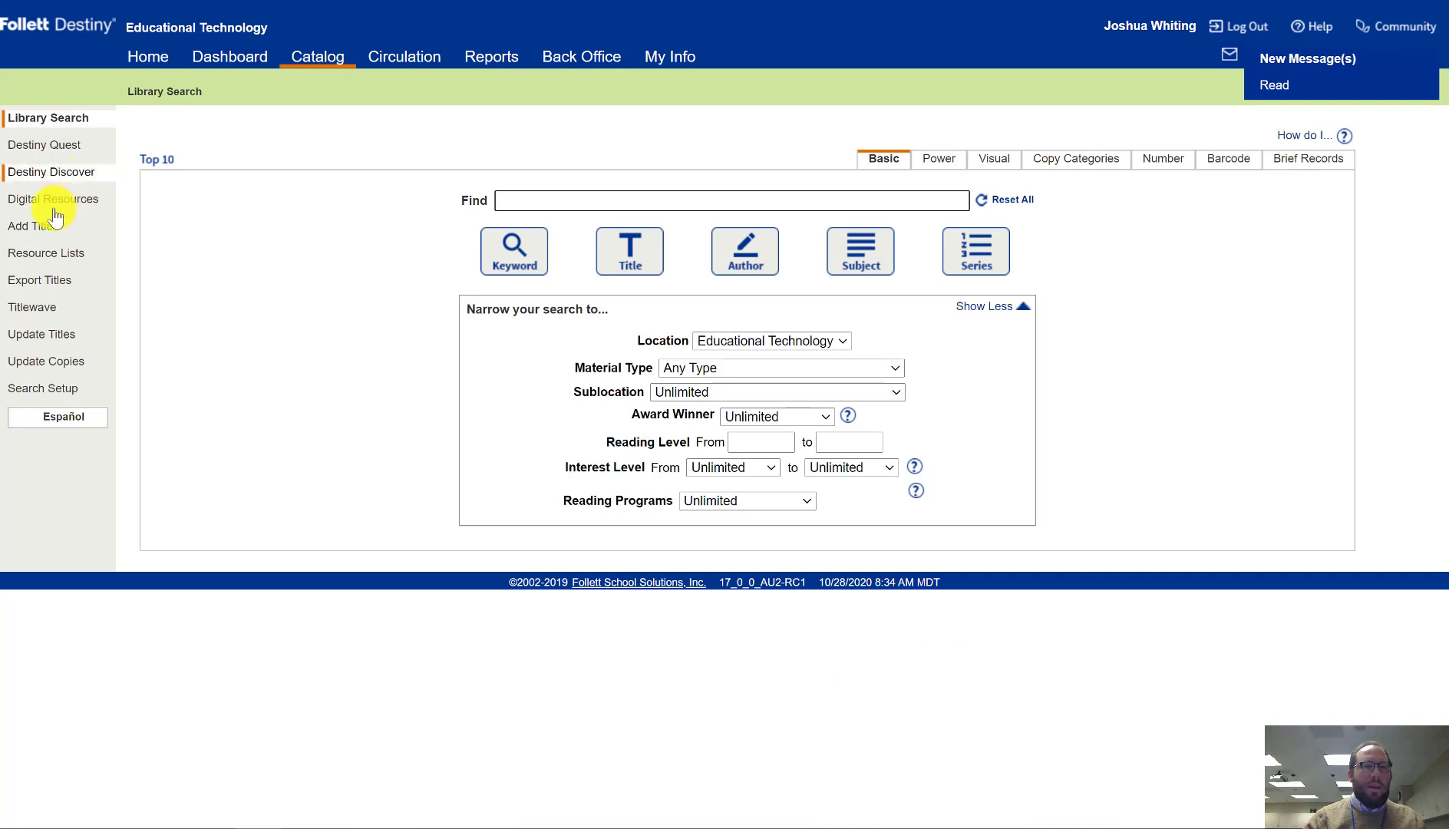
{"action": "left_click", "coordinate": [19, 228]}
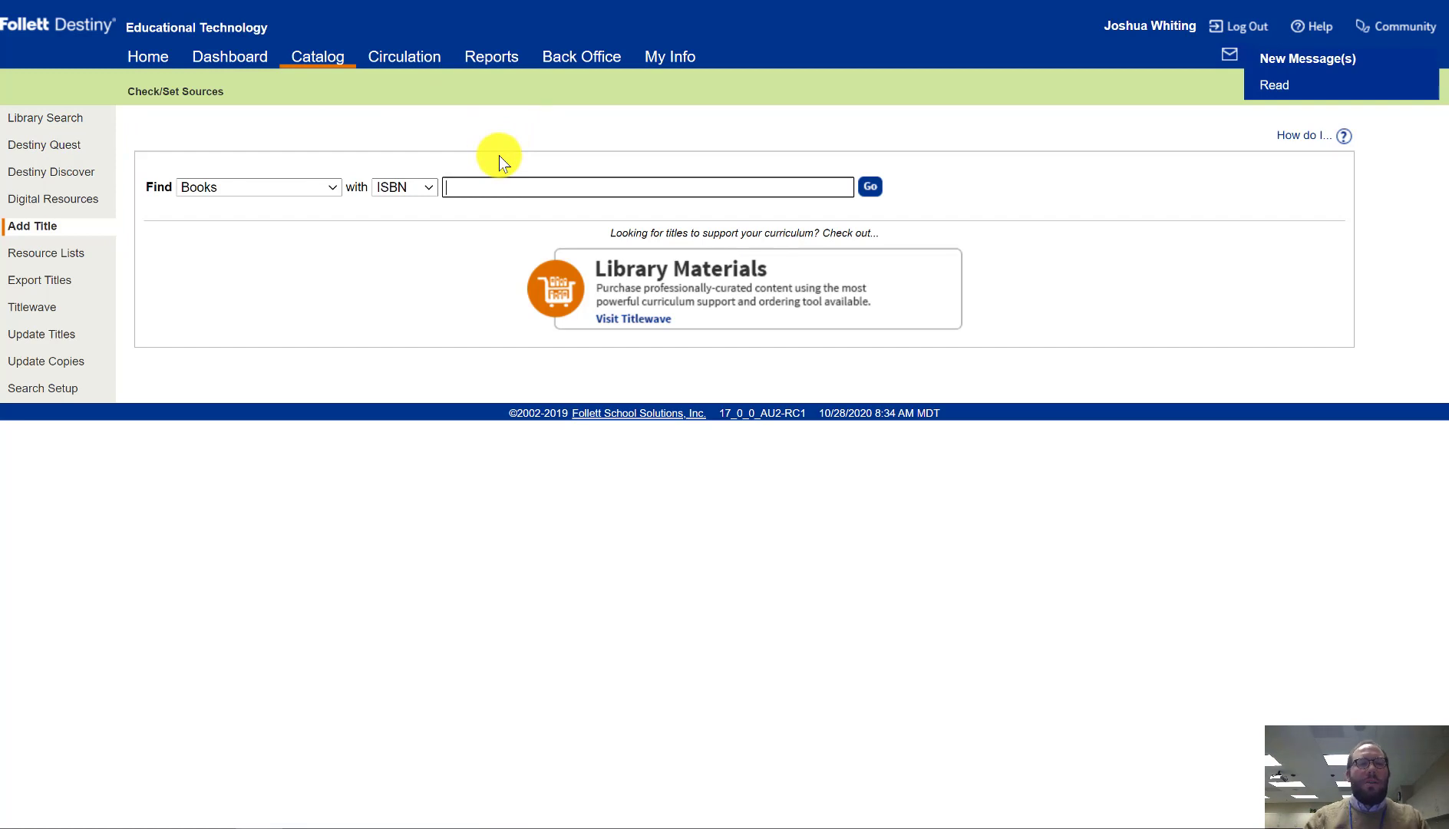
{"action": "left_click", "coordinate": [211, 189]}
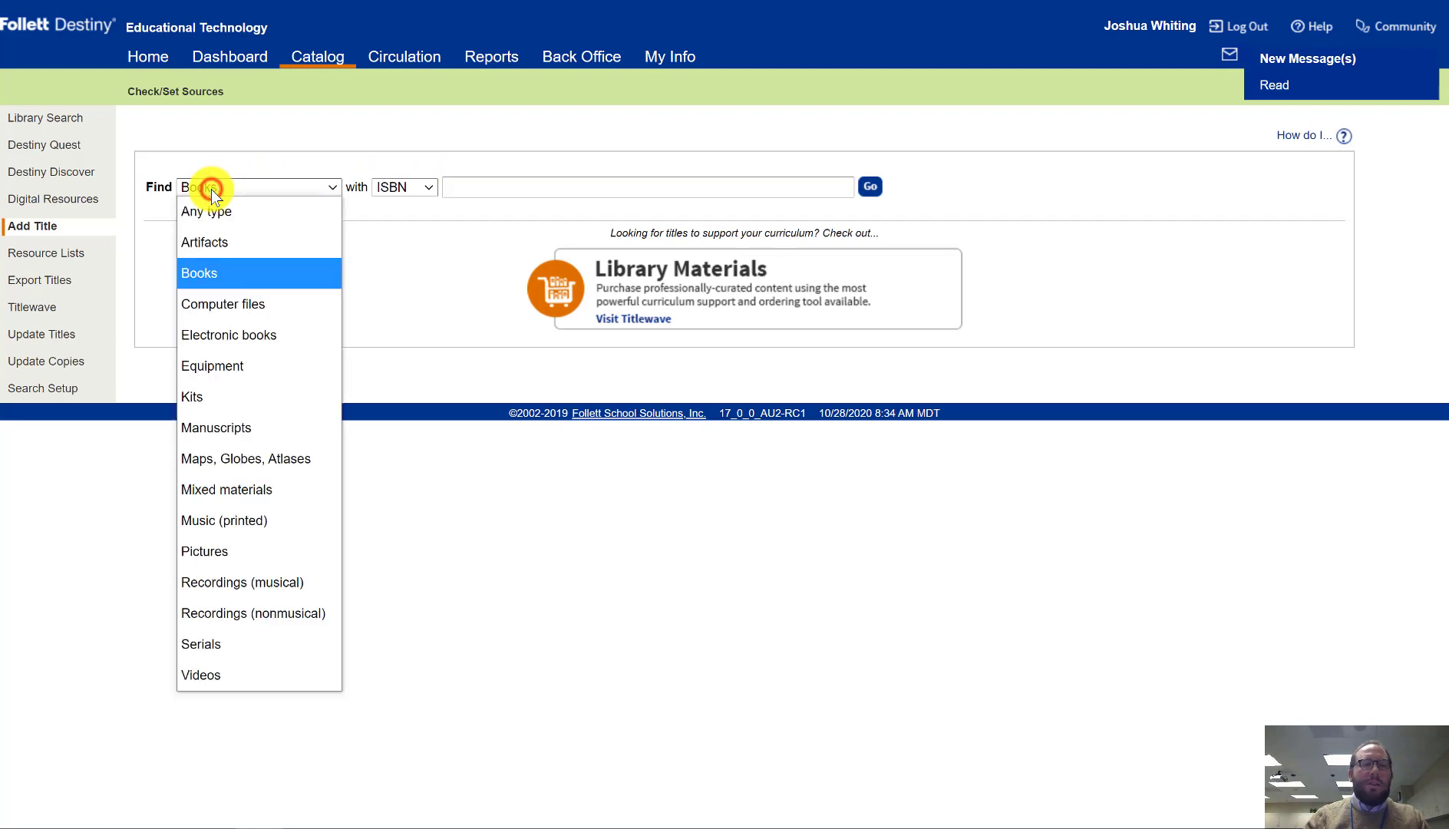
{"action": "left_click", "coordinate": [207, 272]}
{"action": "left_click", "coordinate": [407, 187]}
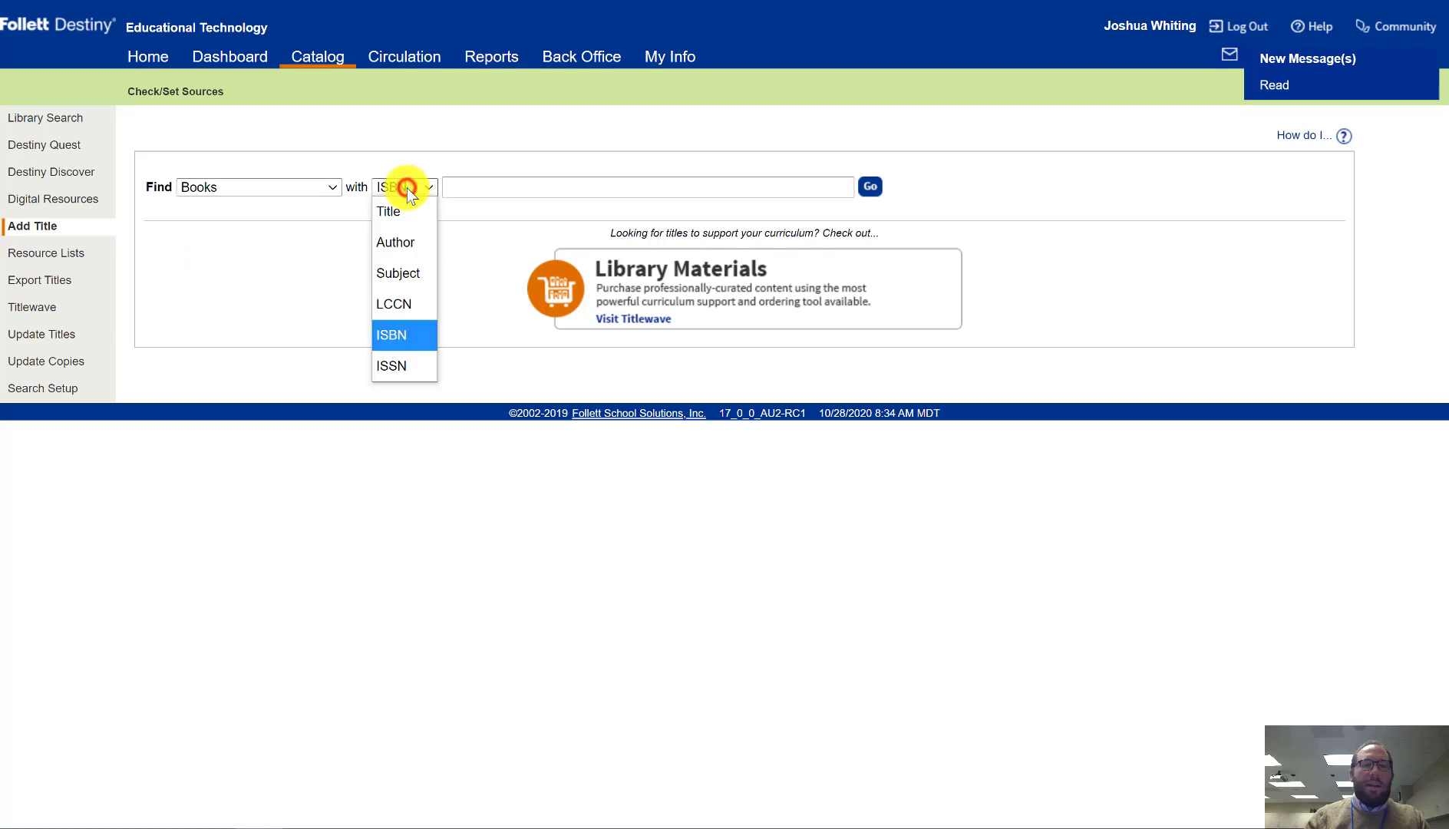
{"action": "left_click", "coordinate": [396, 334]}
{"action": "left_click", "coordinate": [484, 189]}
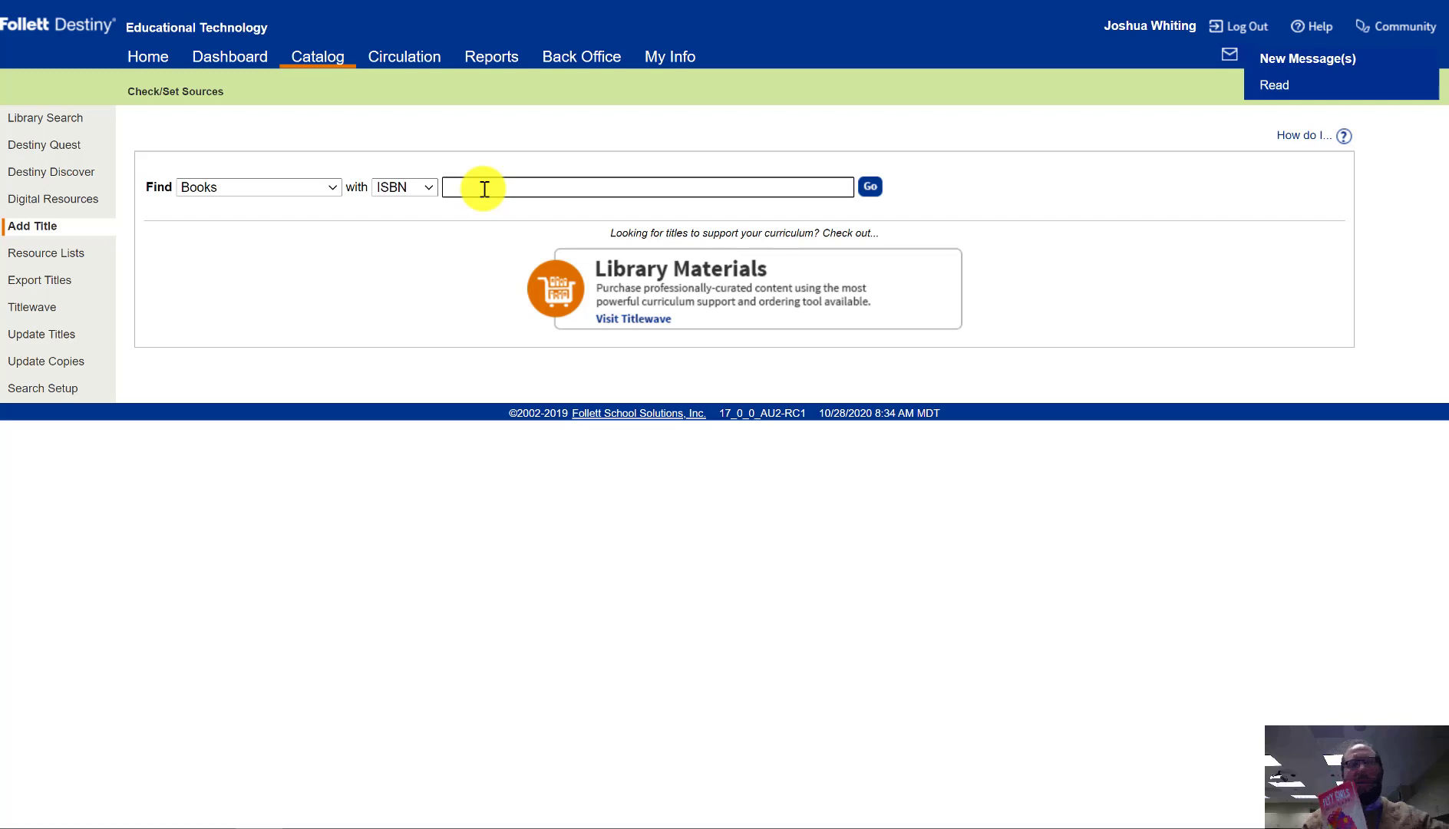
{"action": "type", "text": "0593076029"}
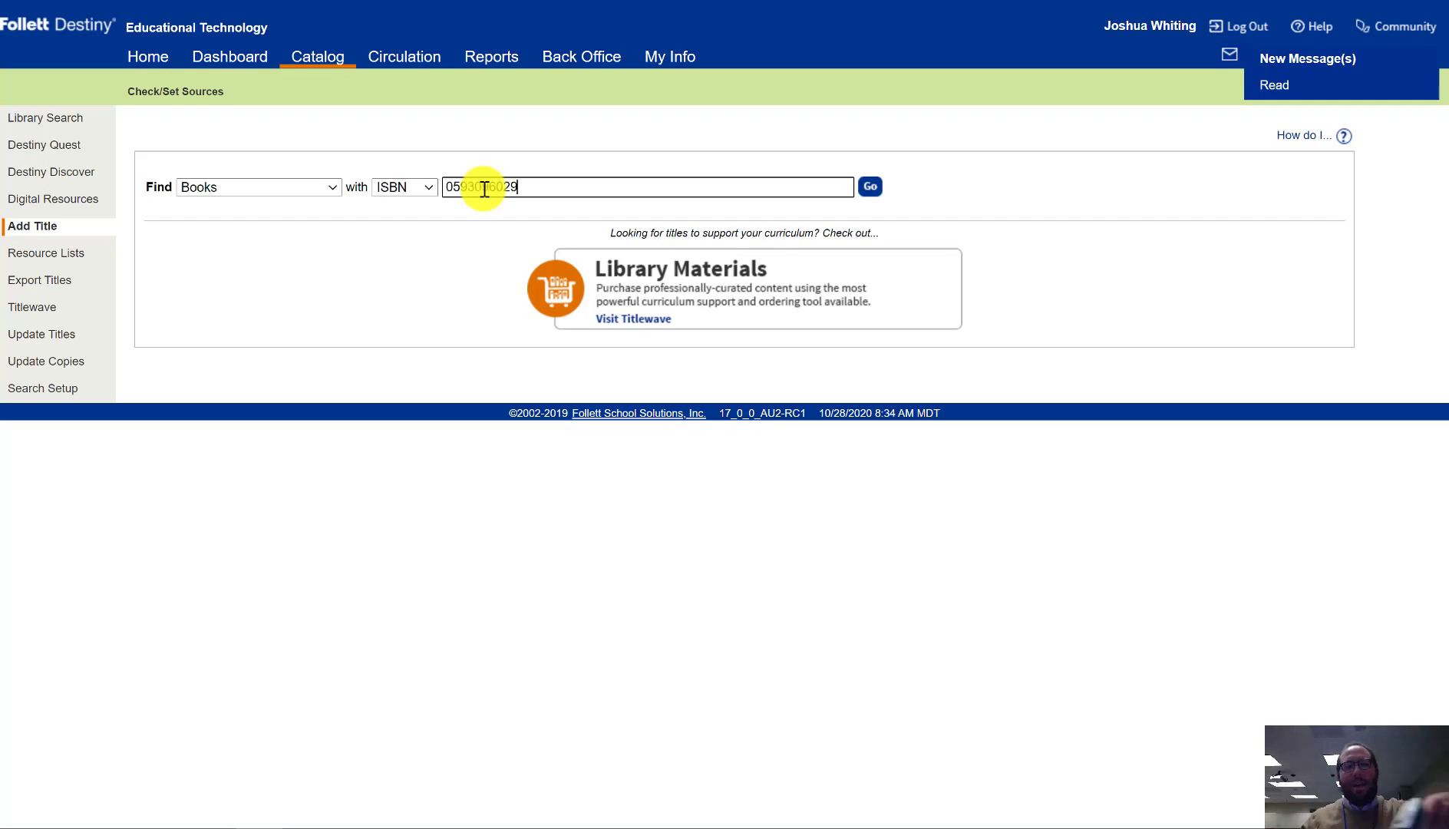
{"action": "key", "text": "Return"}
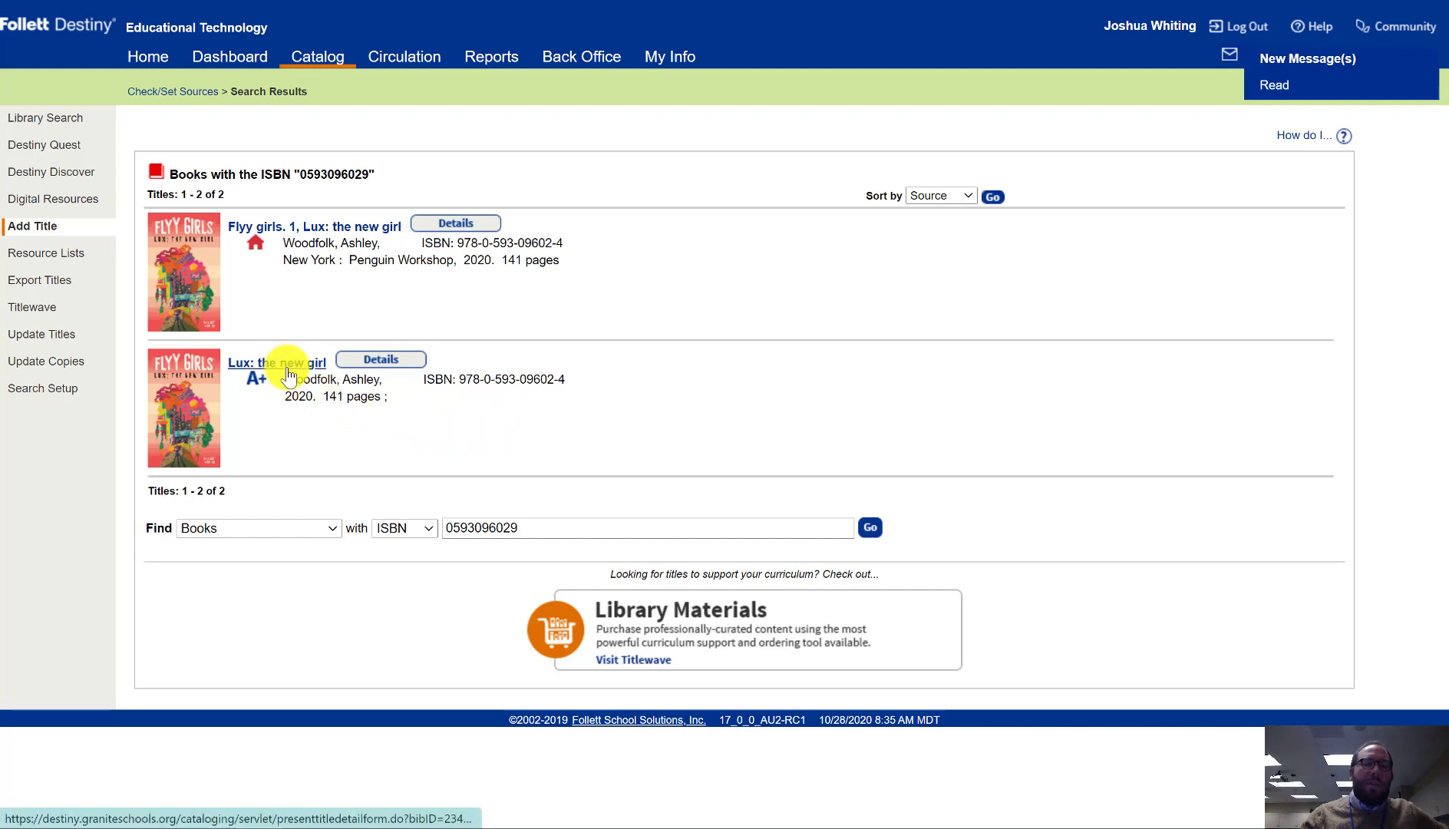
Step: Open the existing local record "Flyy girls. 1, Lux: the new girl" and review its title details
{"action": "left_click", "coordinate": [325, 227]}
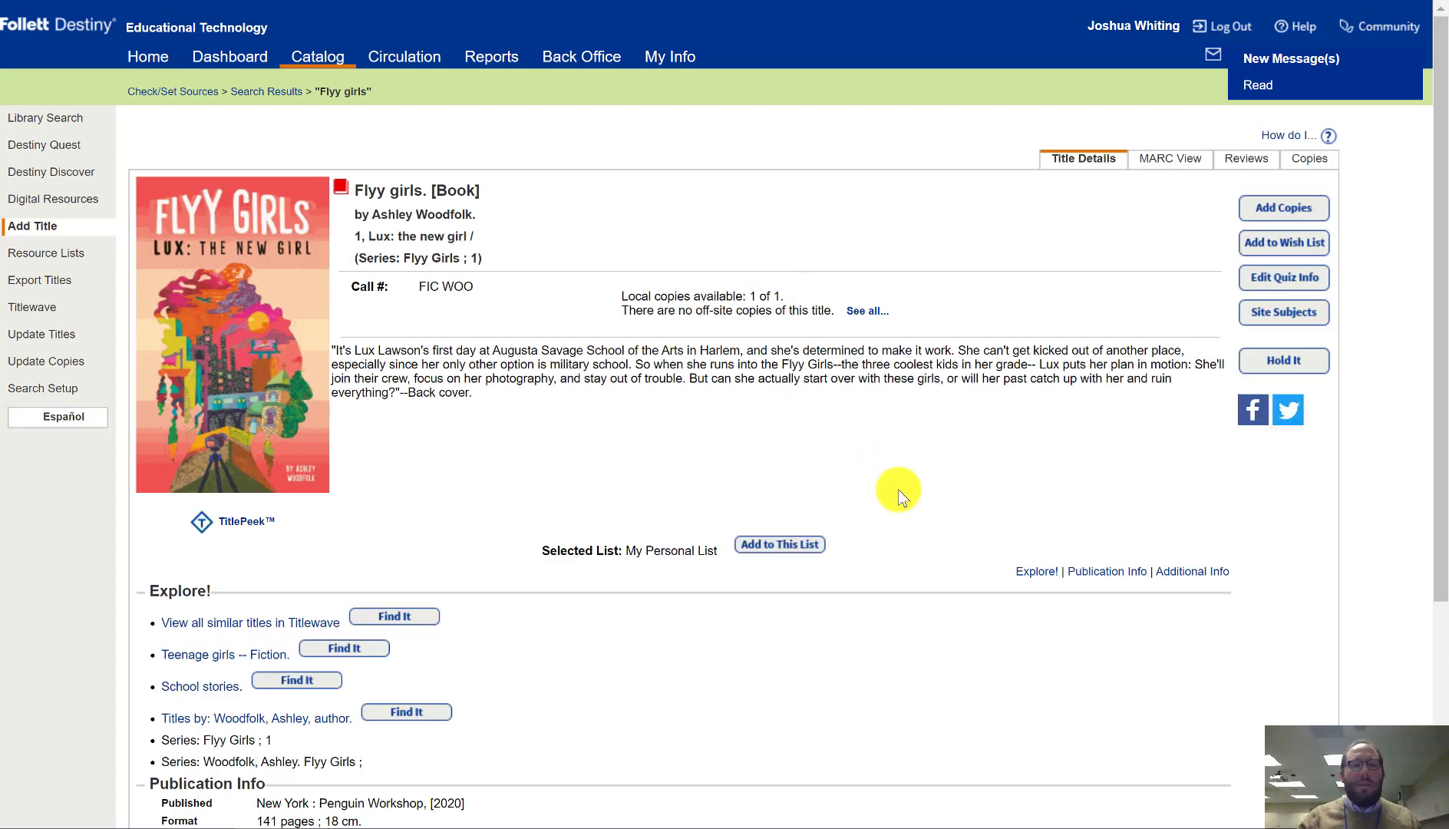
{"action": "scroll", "coordinate": [898, 492], "scroll_direction": "down", "scroll_amount": 1}
{"action": "scroll", "coordinate": [898, 489], "scroll_direction": "down", "scroll_amount": 1}
{"action": "scroll", "coordinate": [899, 489], "scroll_direction": "up", "scroll_amount": 3}
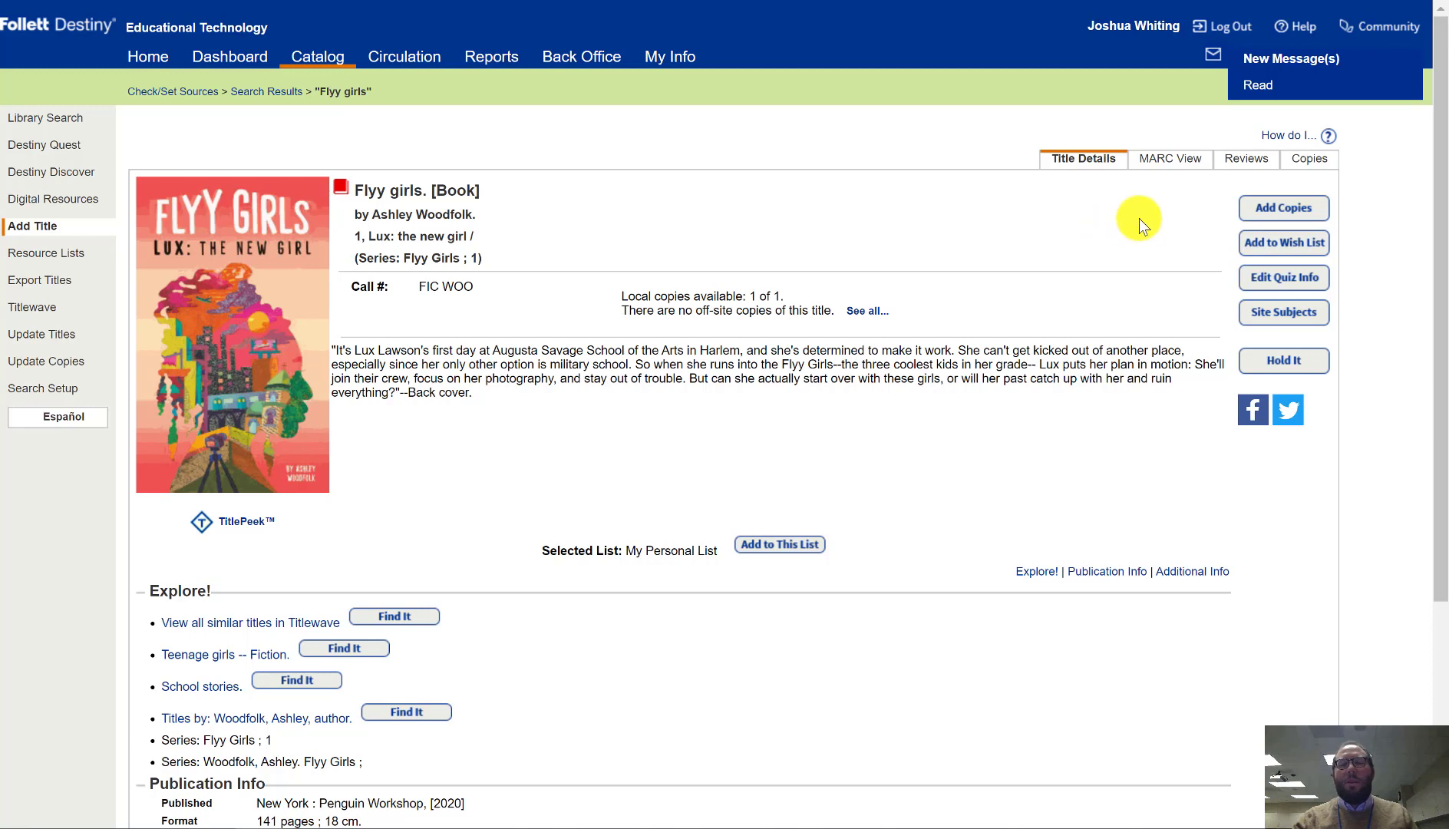
Step: Start adding a copy of the title with starting barcode T0003428 and call number FIC WOO
{"action": "left_click", "coordinate": [1278, 212]}
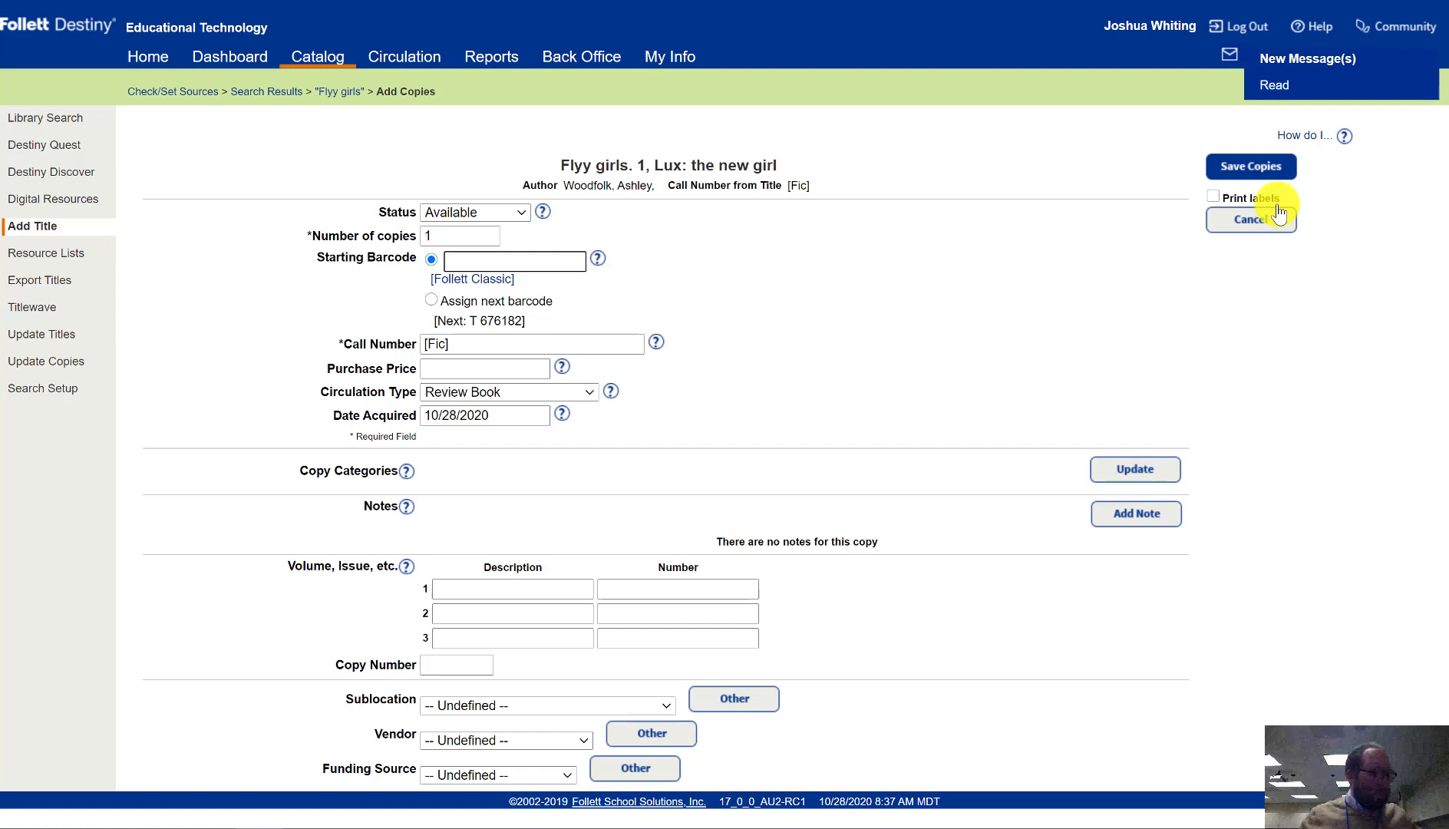
{"action": "type", "text": "T0003428"}
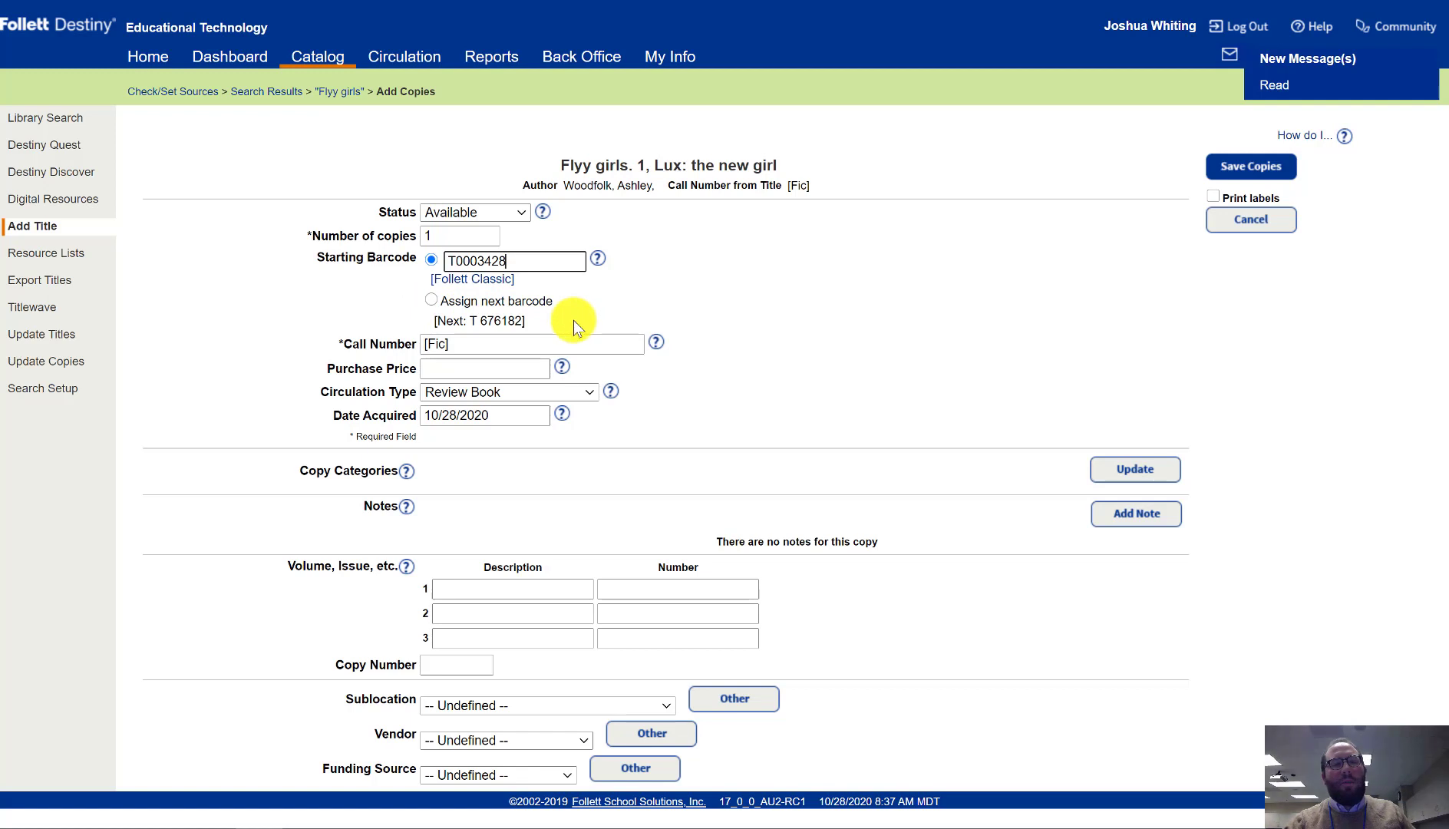
{"action": "left_click", "coordinate": [485, 343]}
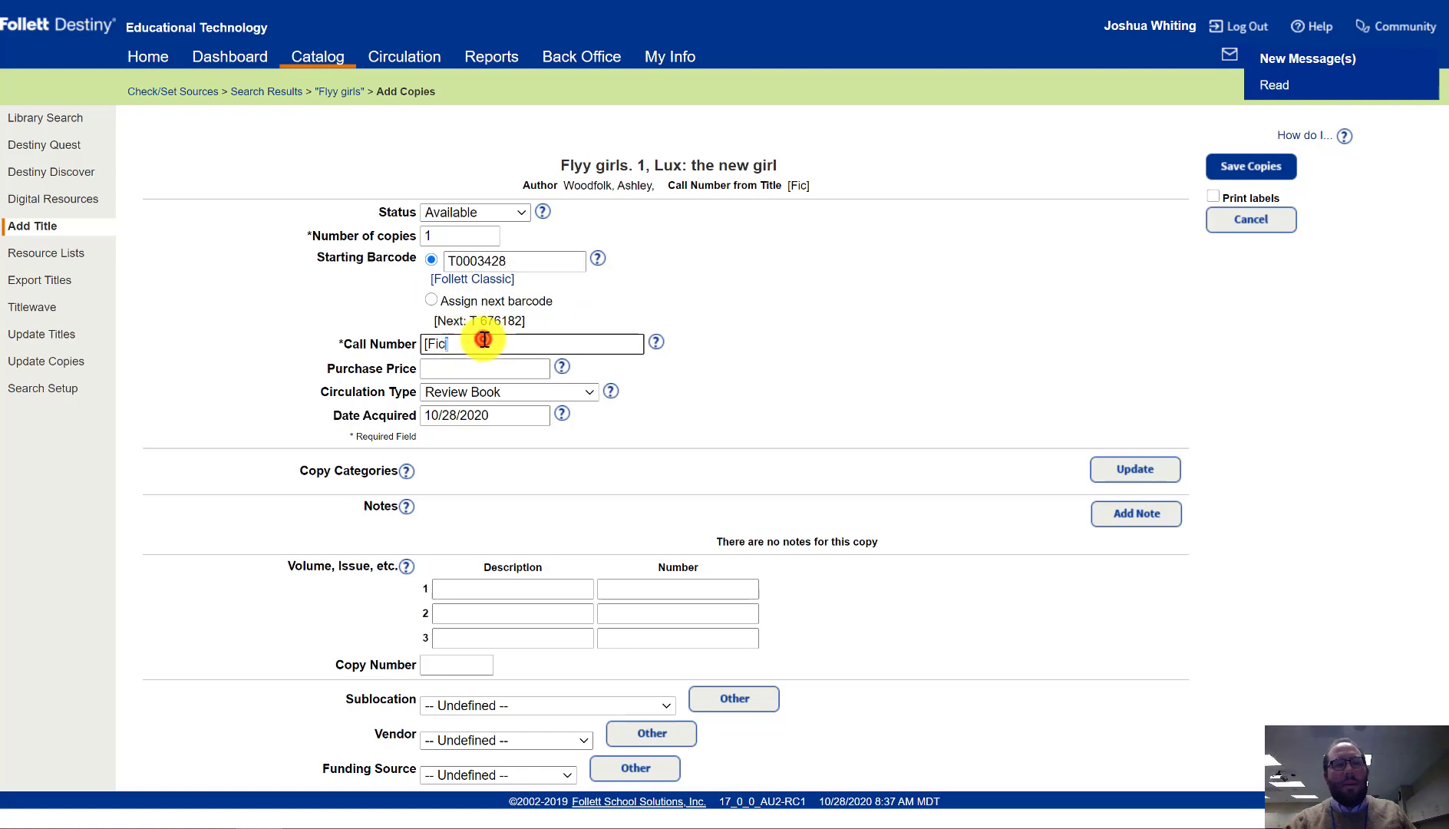
{"action": "double_click", "coordinate": [485, 343]}
{"action": "type", "text": "FIC"}
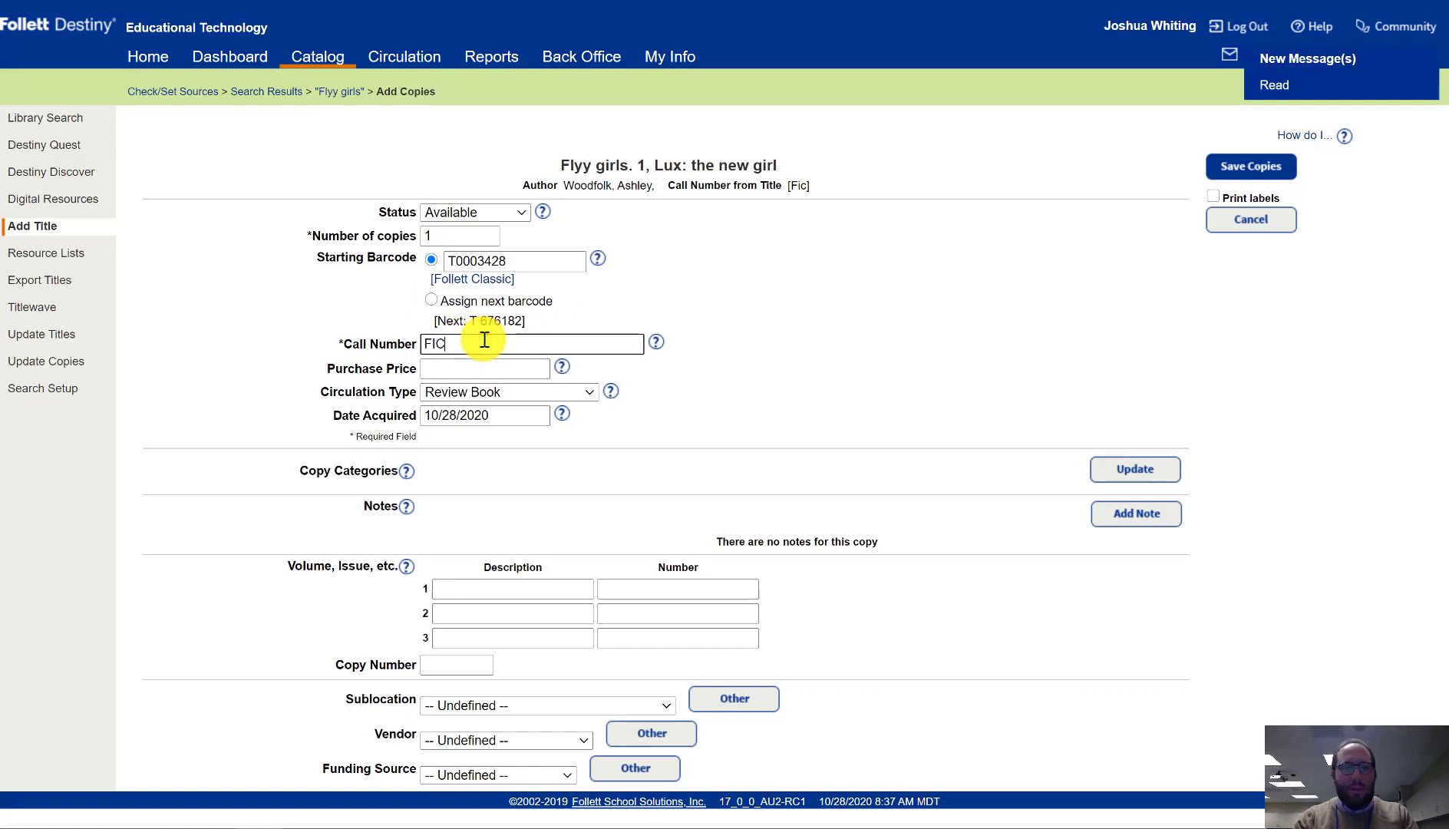
{"action": "type", "text": " WOO"}
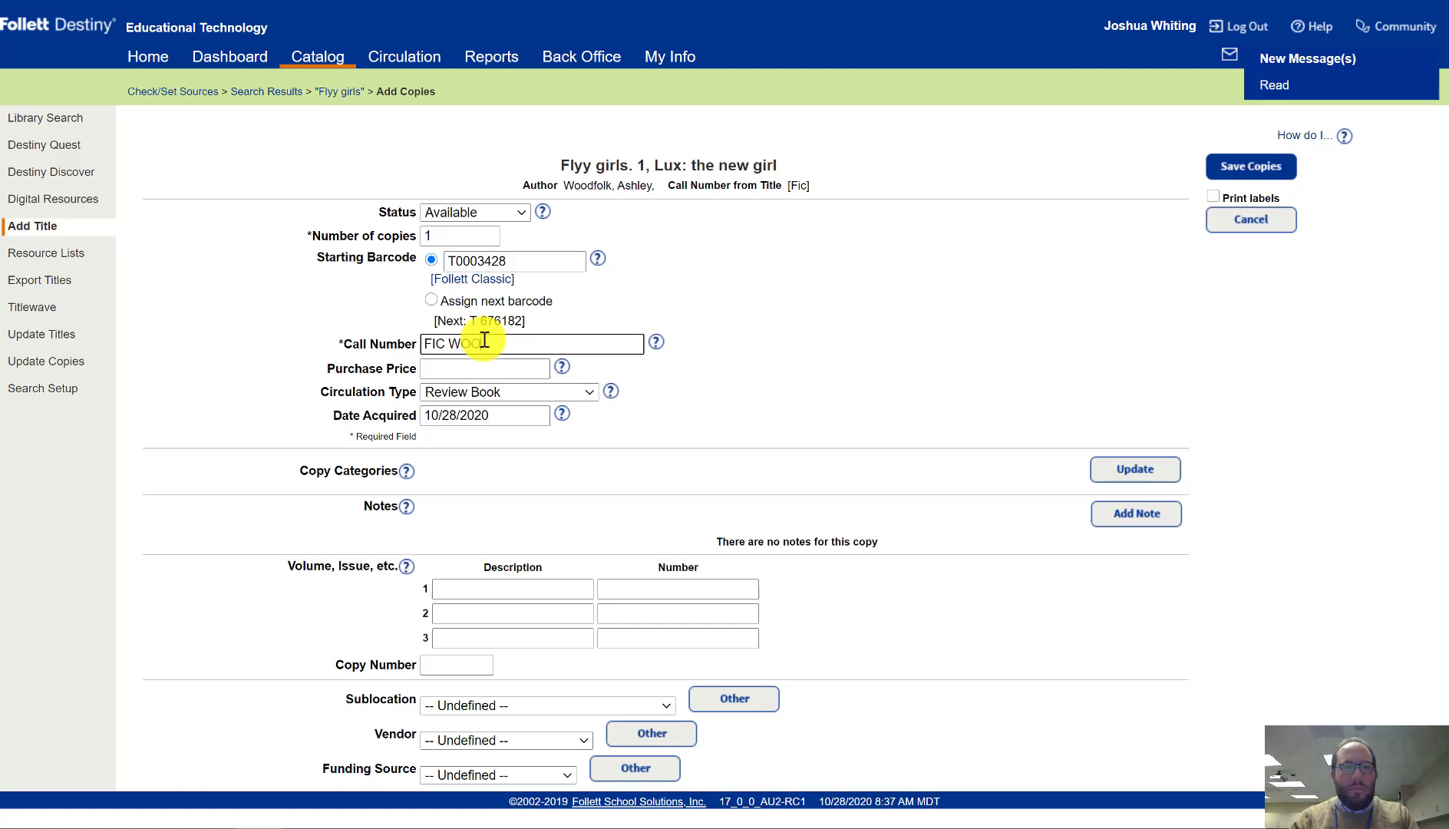
{"action": "key", "text": "Tab"}
{"action": "key", "text": "Tab"}
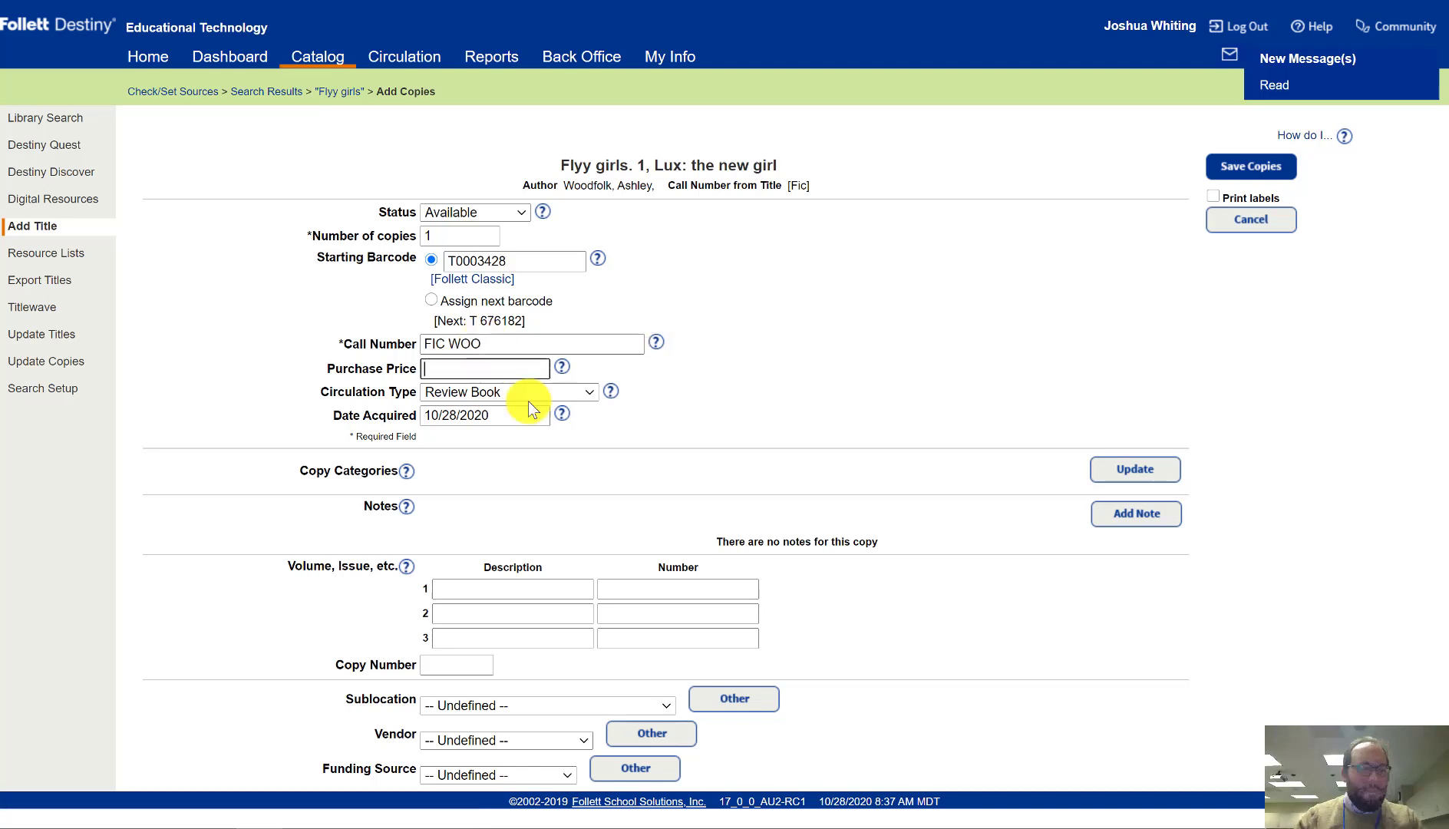
Step: Set the copy's purchase price to 16 and circulation type to Regular, and save the copy
{"action": "type", "text": "16"}
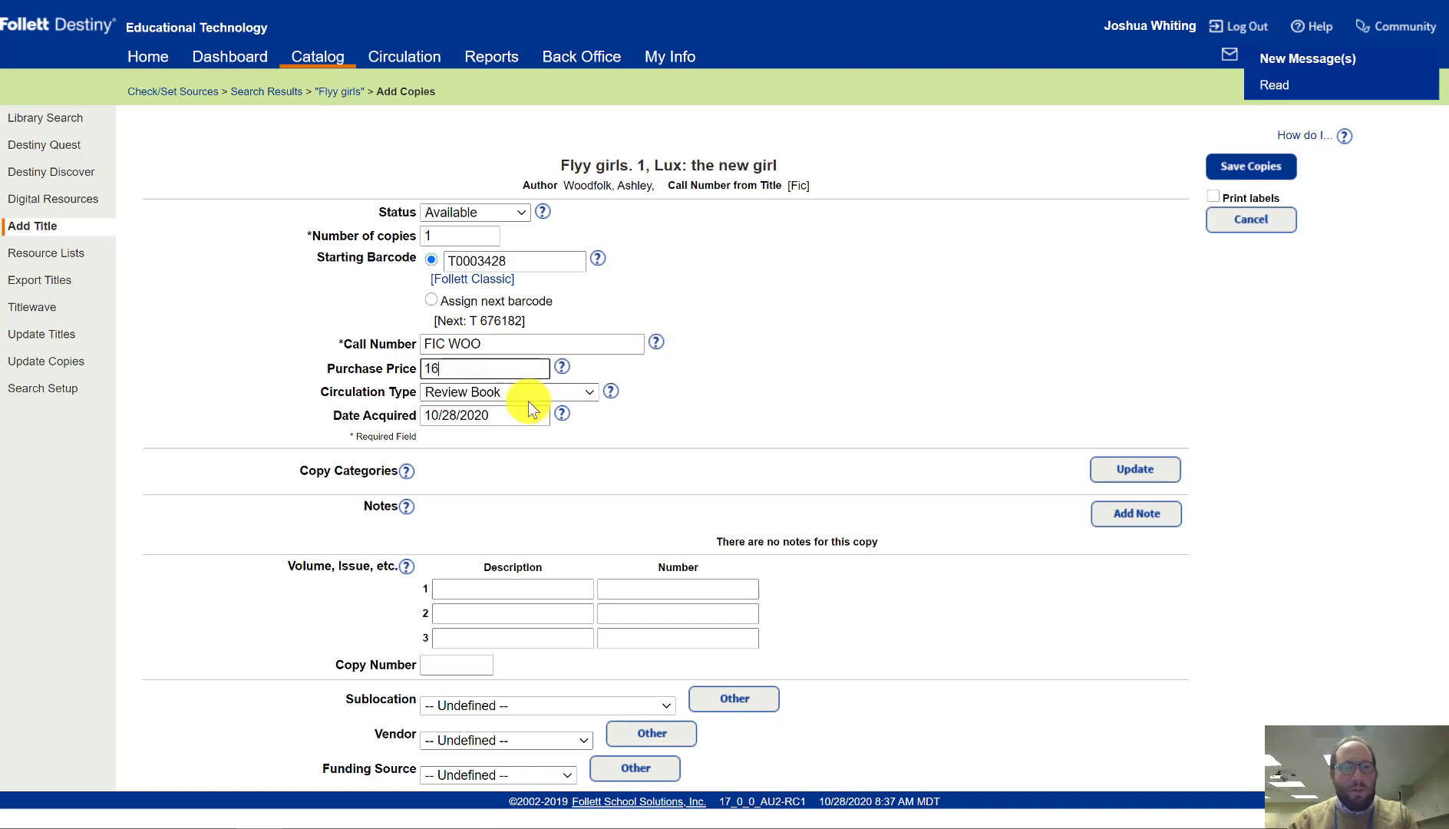
{"action": "key", "text": "Tab"}
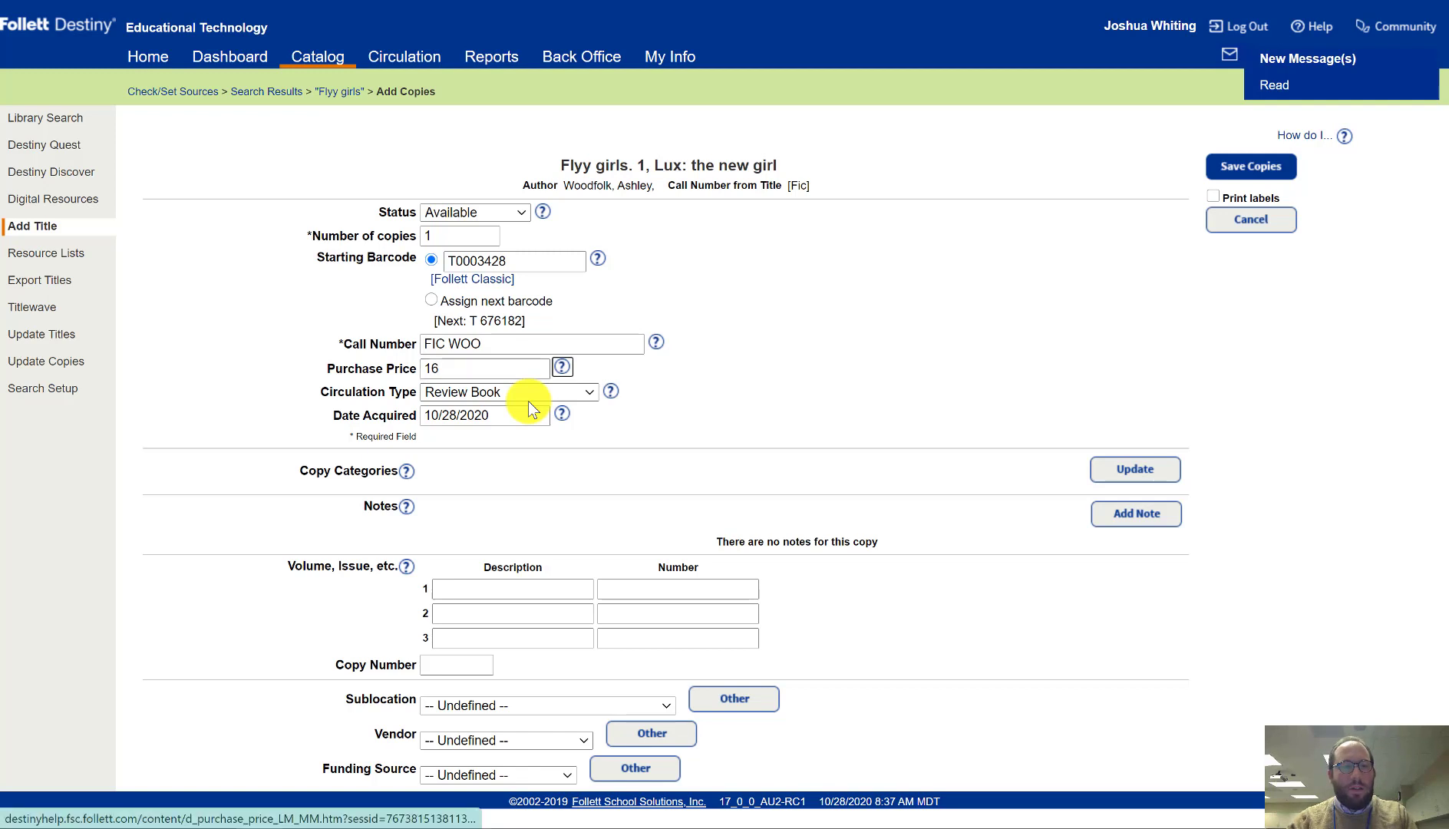
{"action": "key", "text": "Tab"}
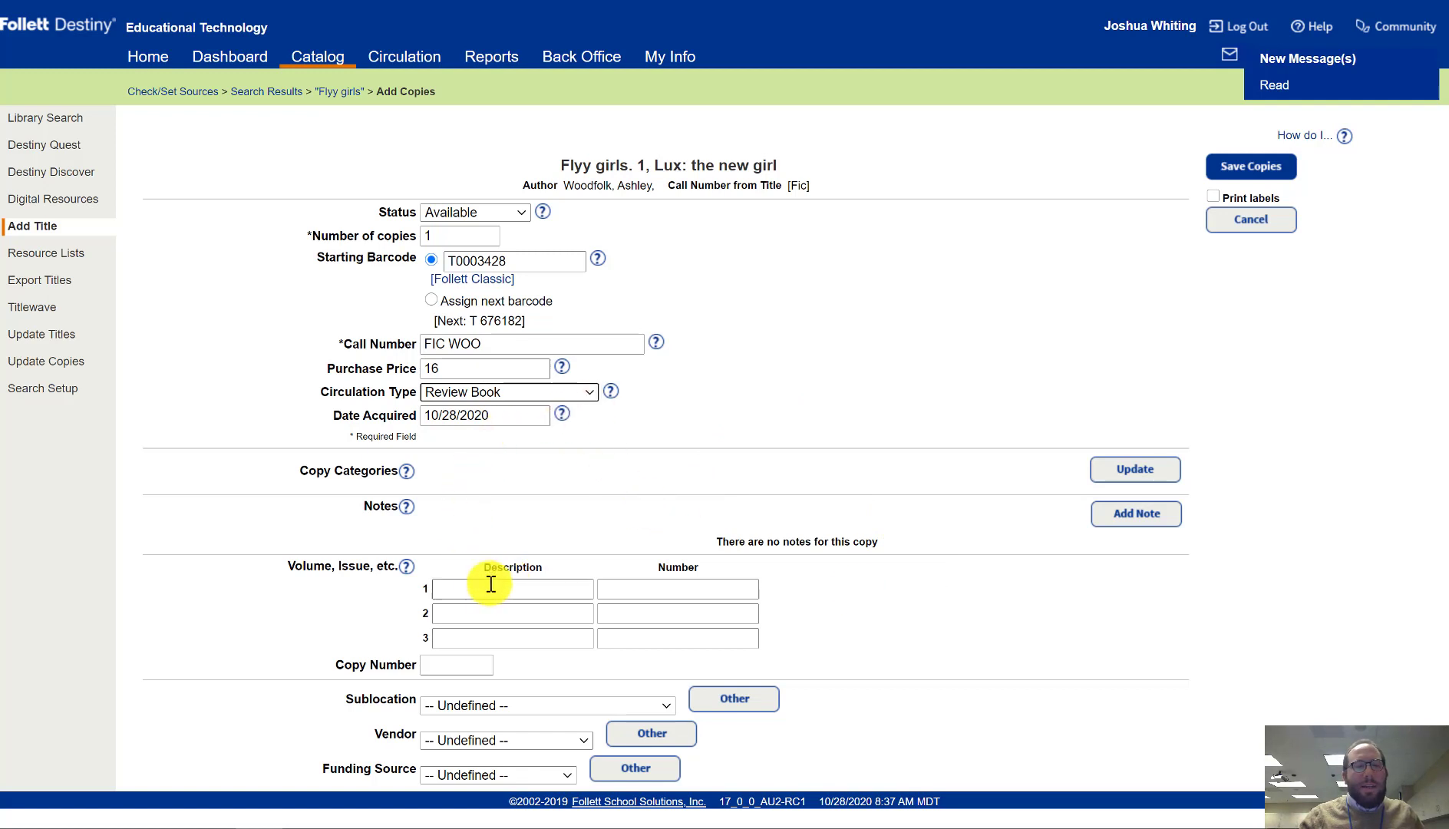
{"action": "left_click", "coordinate": [535, 398]}
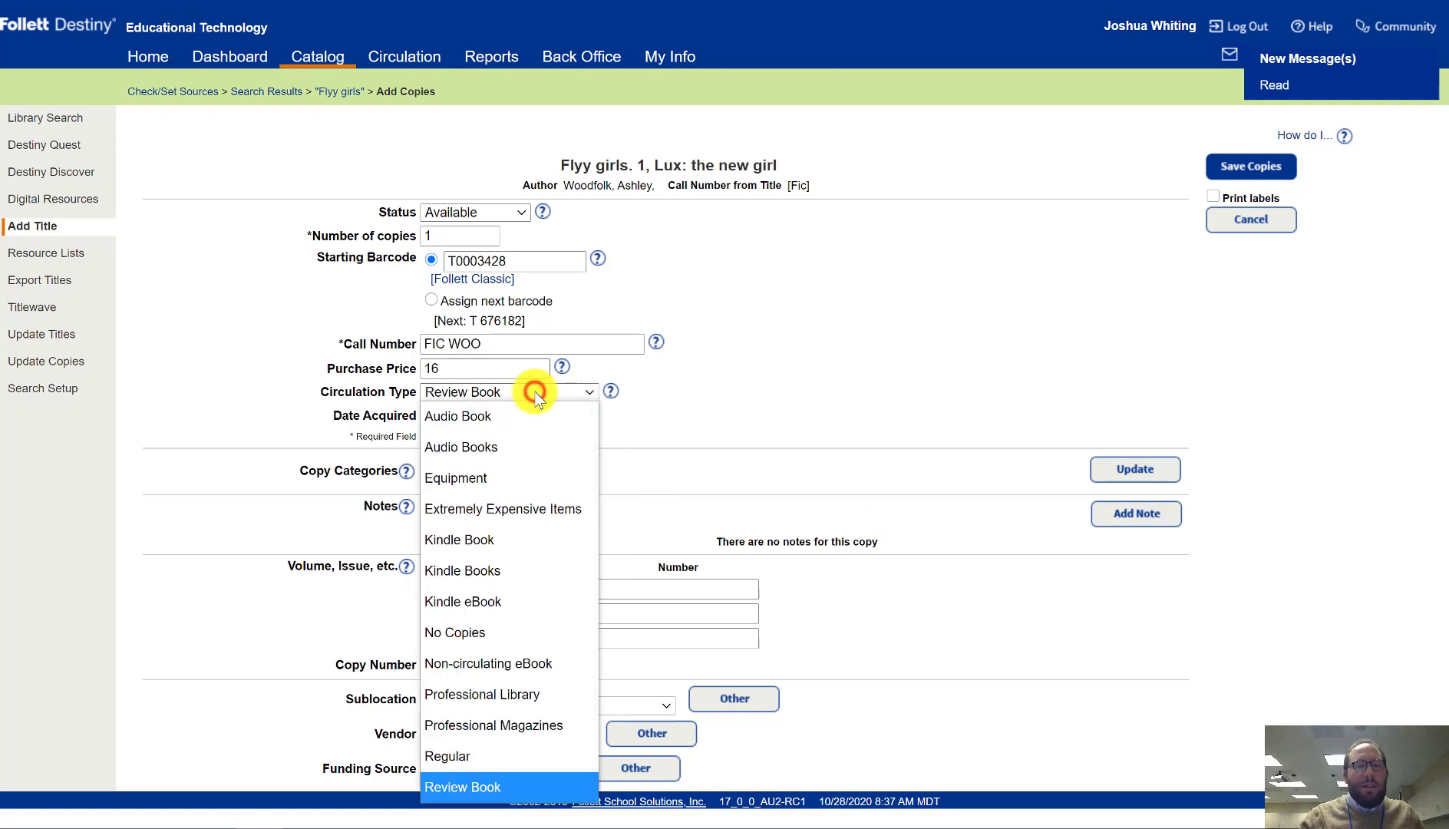
{"action": "left_click", "coordinate": [501, 746]}
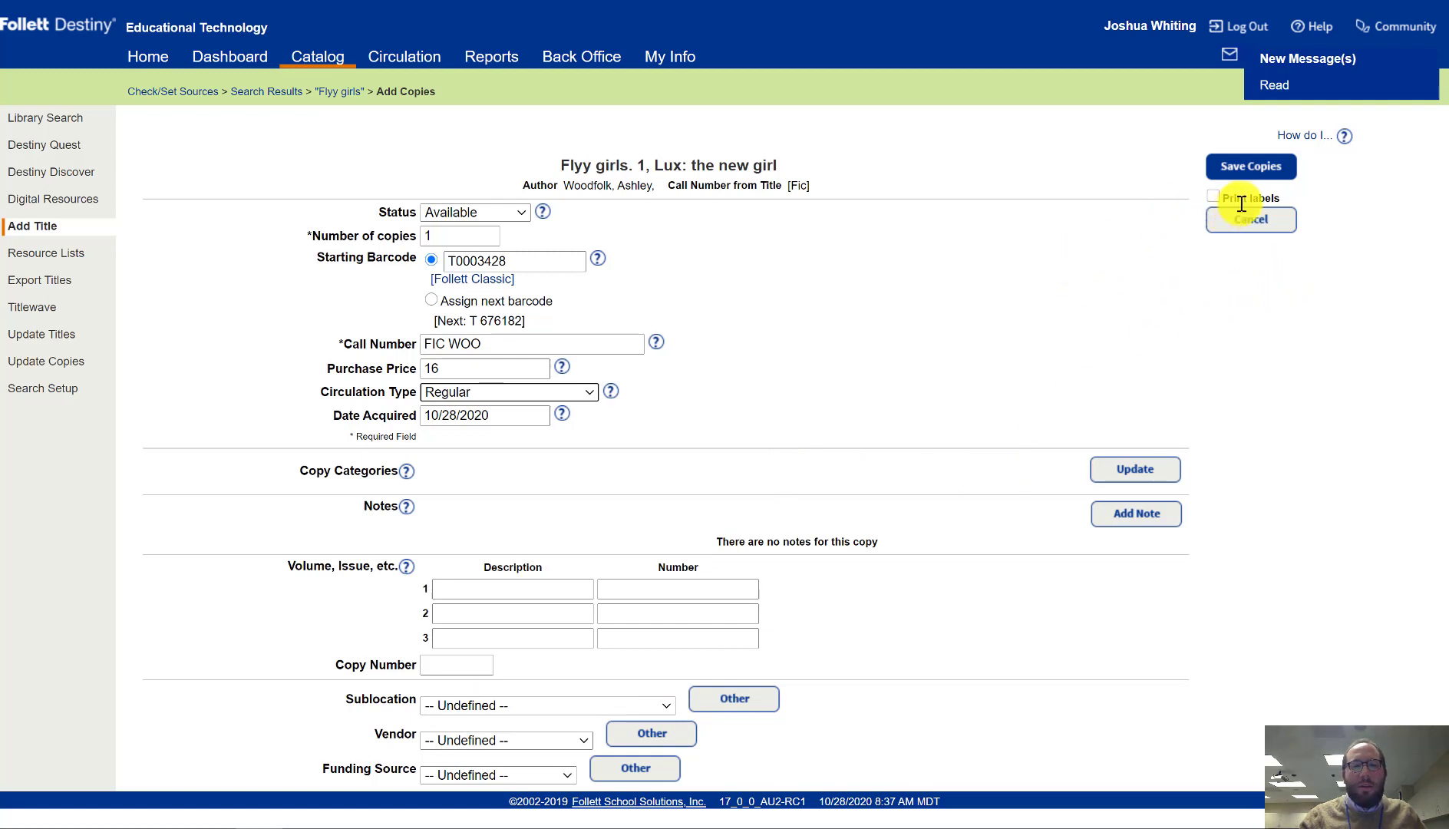
{"action": "left_click", "coordinate": [1254, 164]}
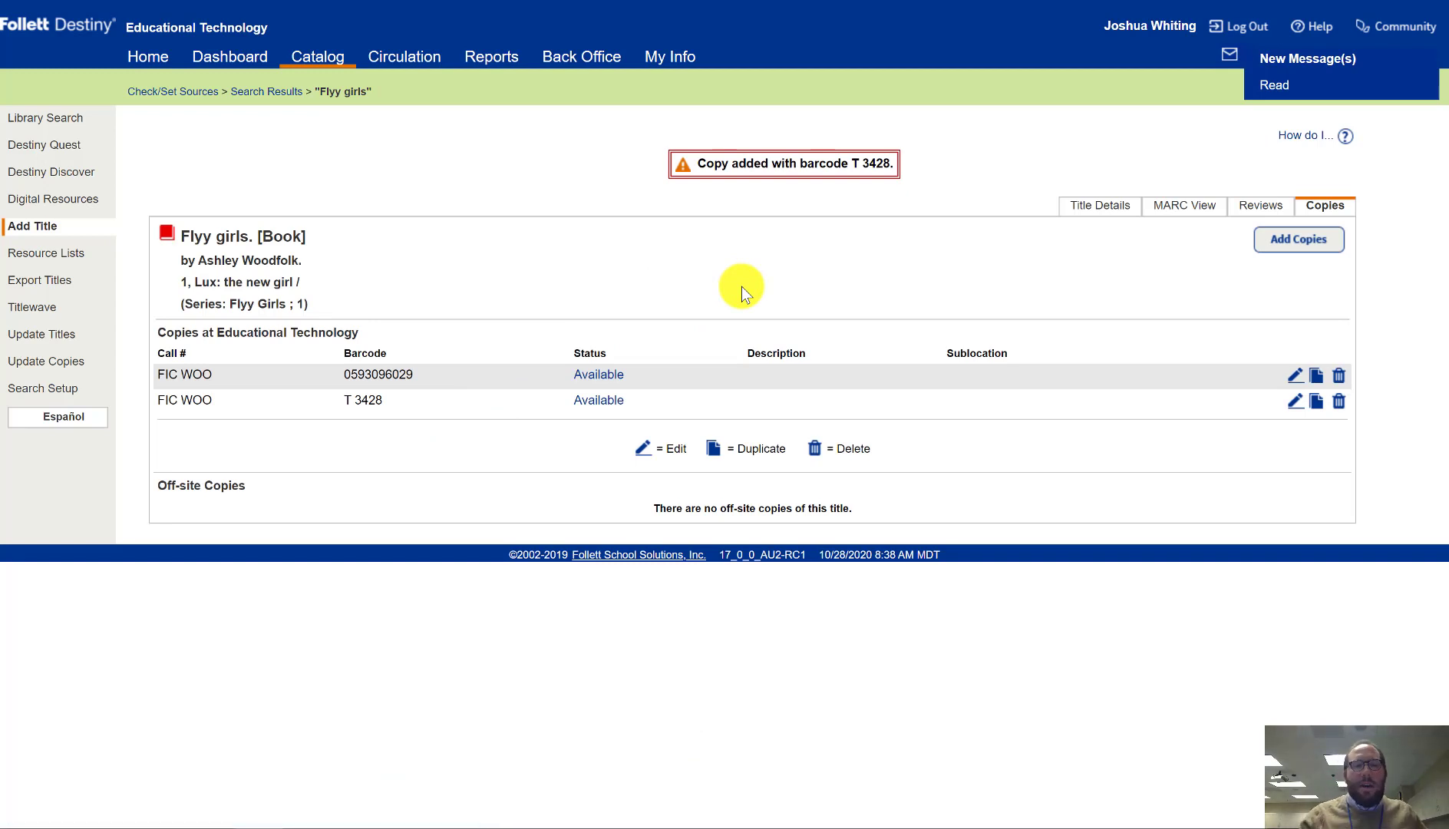
{"action": "left_click", "coordinate": [28, 229]}
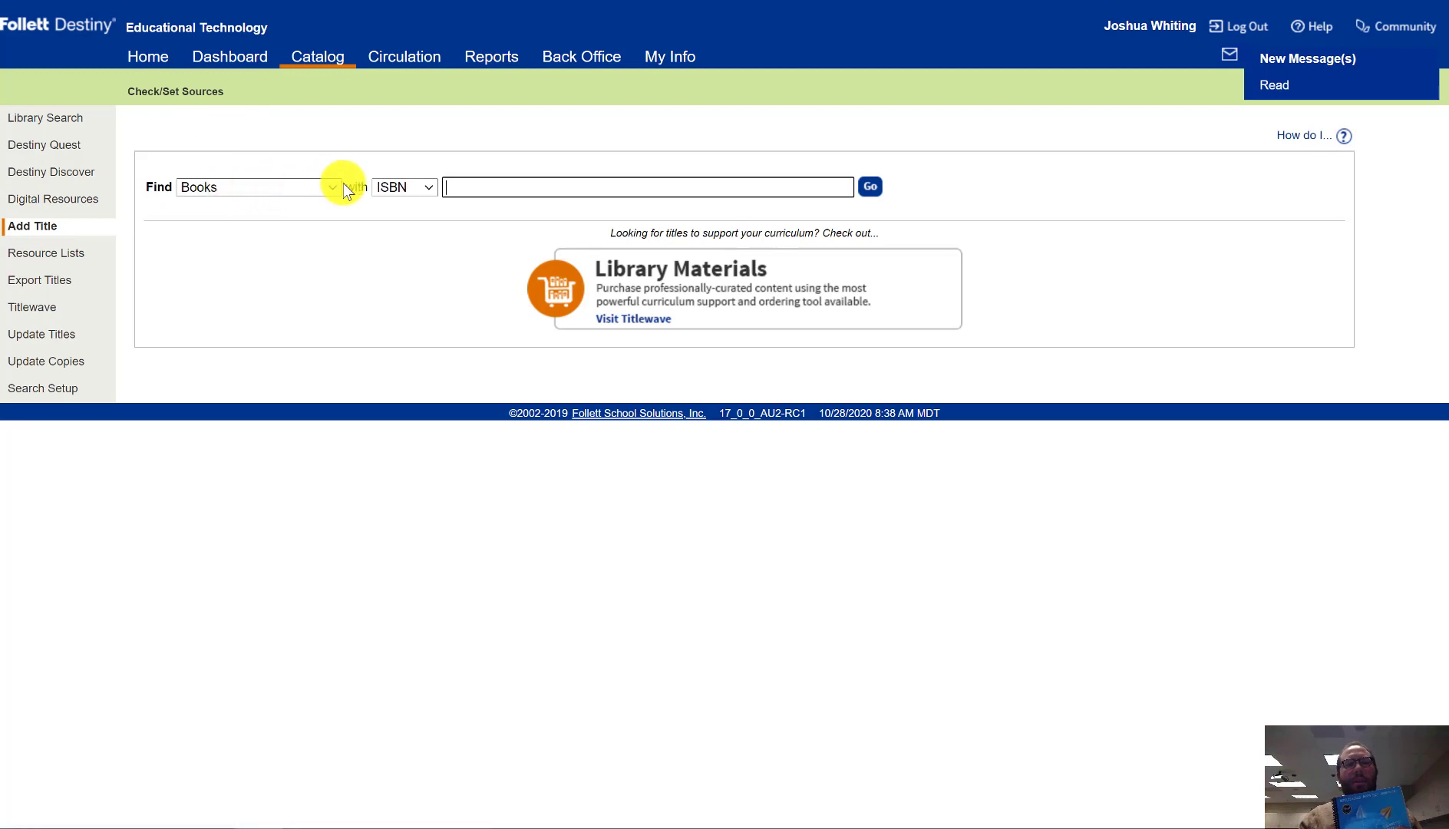
{"action": "left_click", "coordinate": [491, 183]}
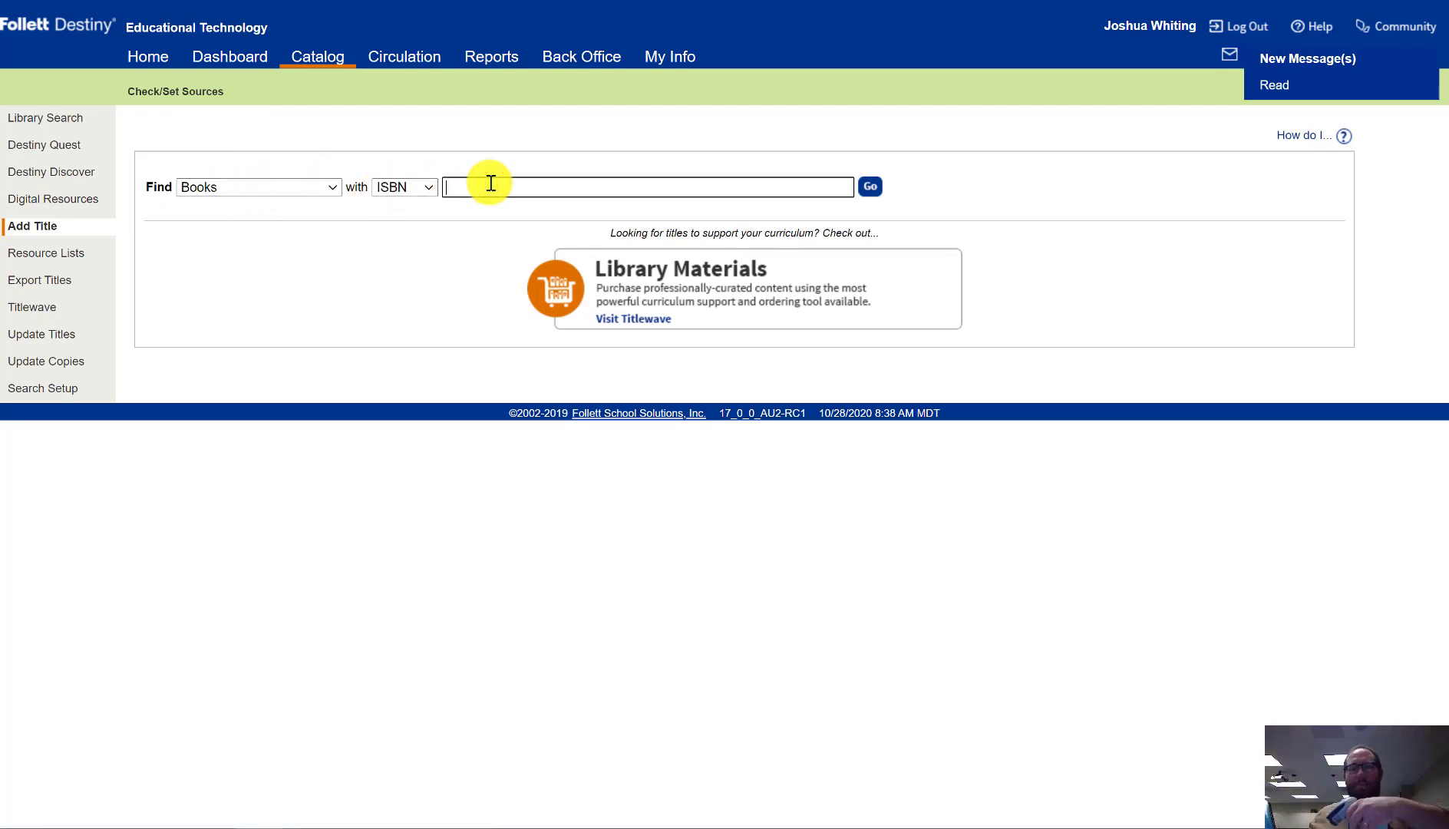
{"action": "type", "text": "1071821924"}
{"action": "key", "text": "Return"}
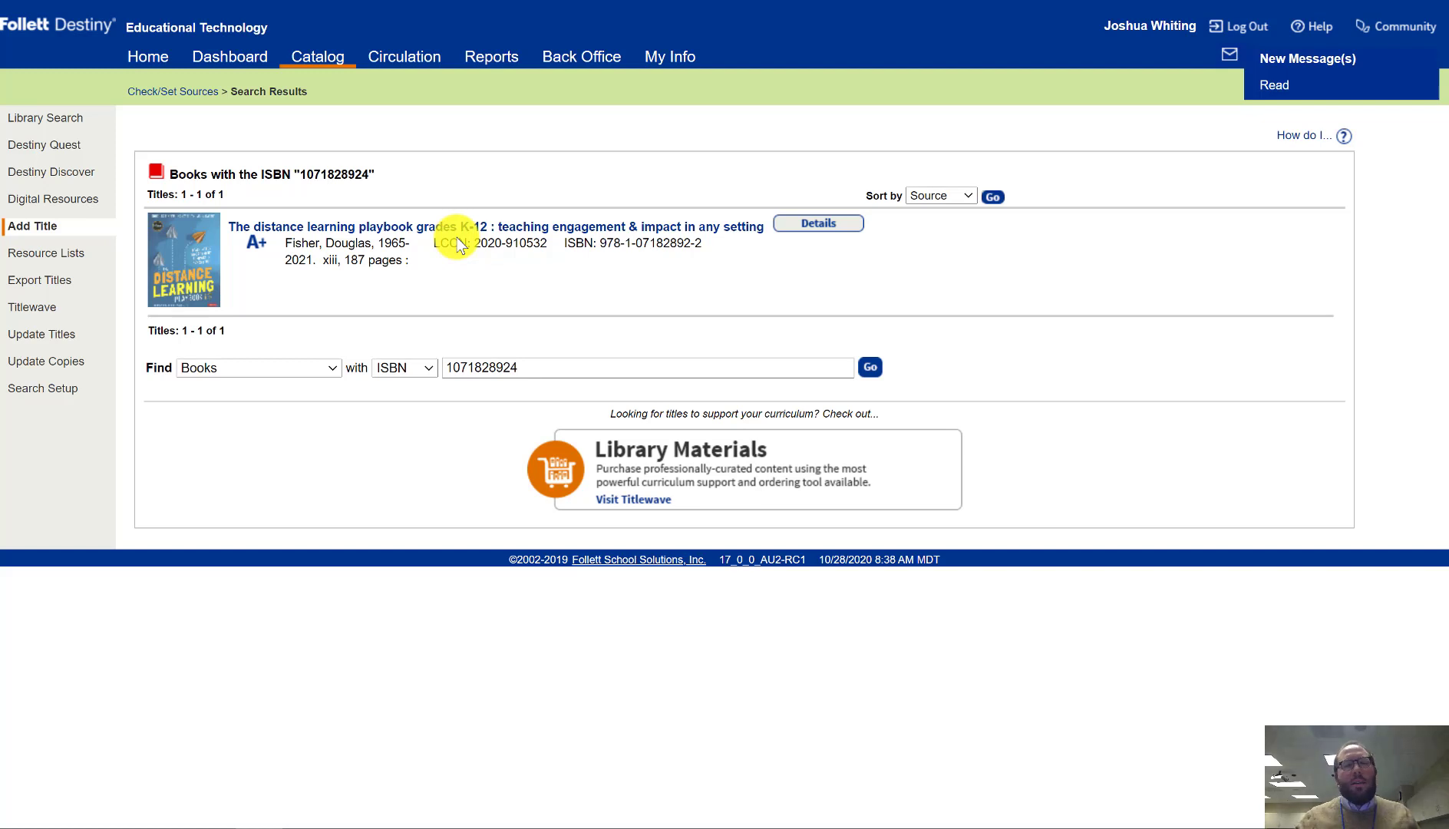
Step: Review the record of "The distance learning playbook grades K-12" and its copy entry form, leaving the form without saving a copy
{"action": "left_click", "coordinate": [398, 228]}
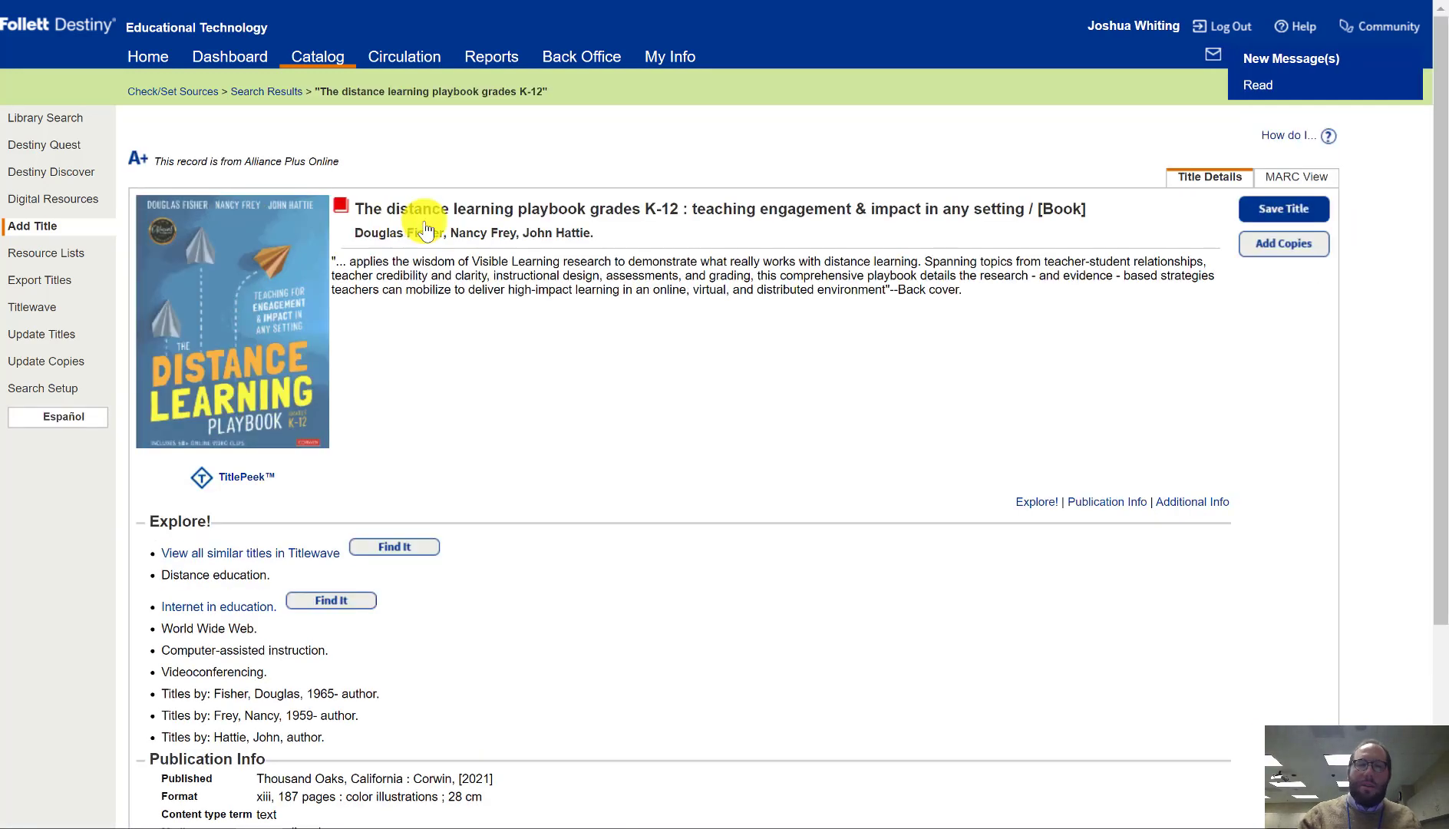
{"action": "scroll", "coordinate": [609, 588], "scroll_direction": "down", "scroll_amount": 3}
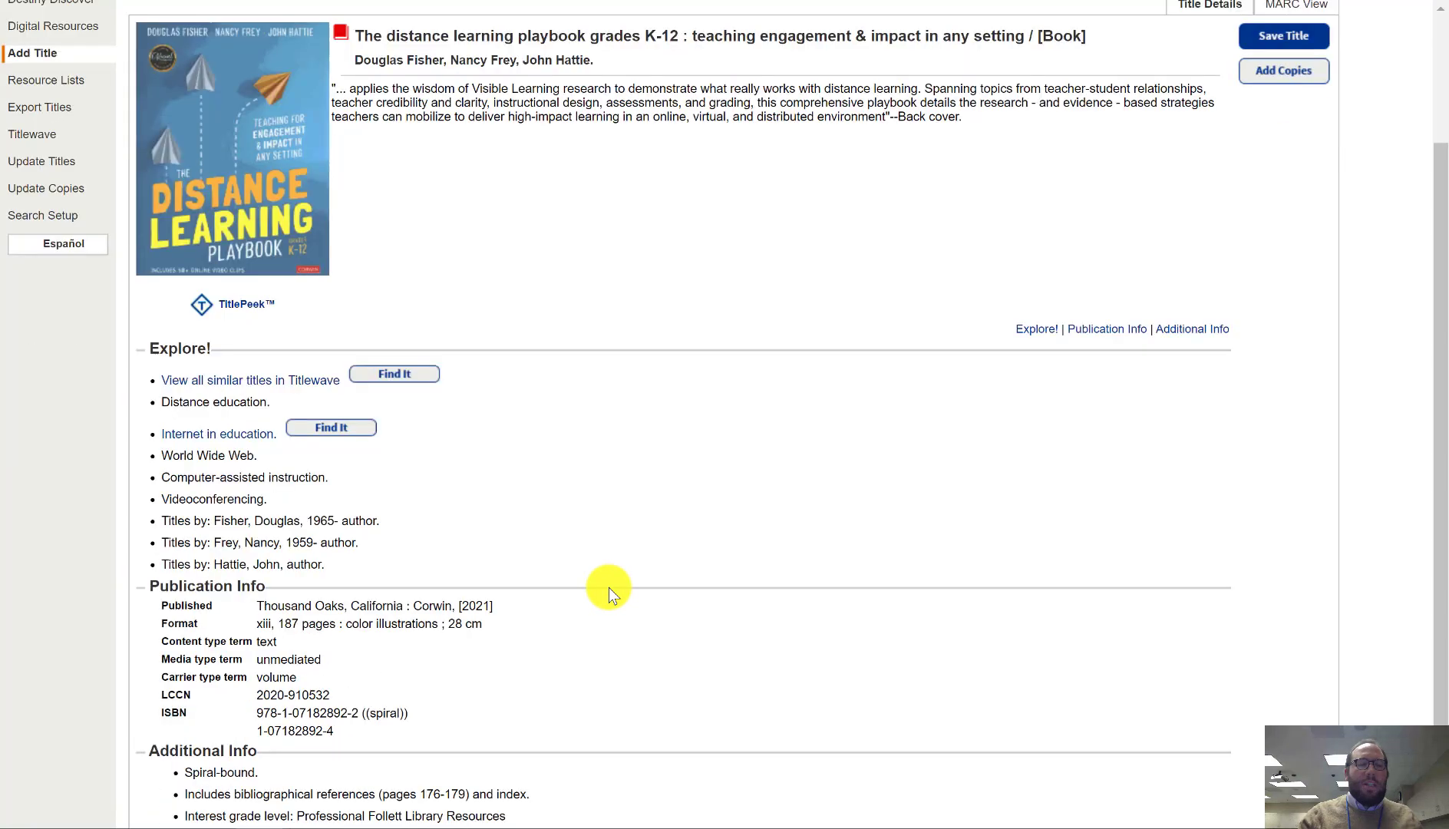
{"action": "scroll", "coordinate": [982, 255], "scroll_direction": "up", "scroll_amount": 1}
{"action": "scroll", "coordinate": [983, 258], "scroll_direction": "up", "scroll_amount": 3}
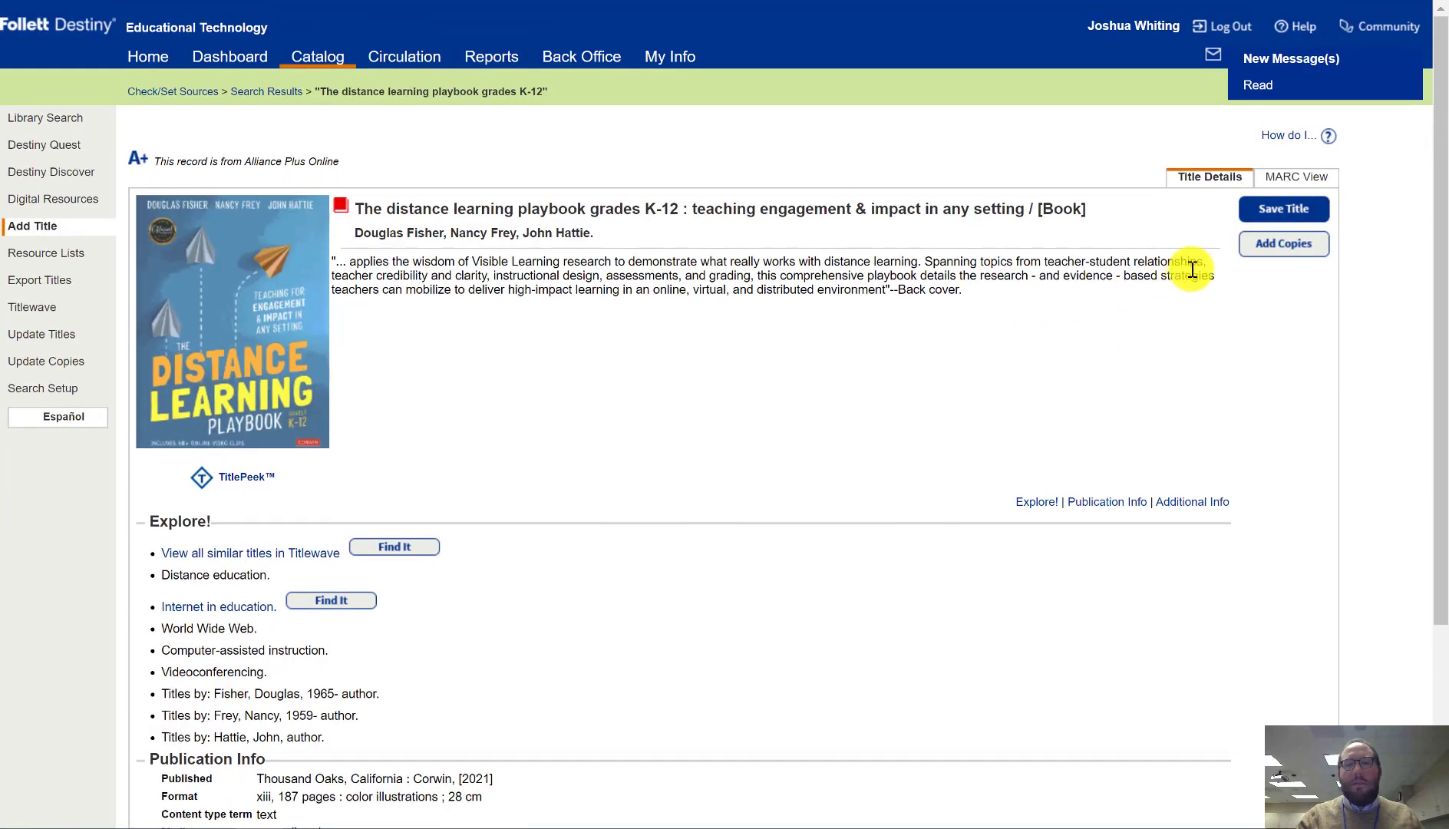
{"action": "left_click", "coordinate": [1280, 244]}
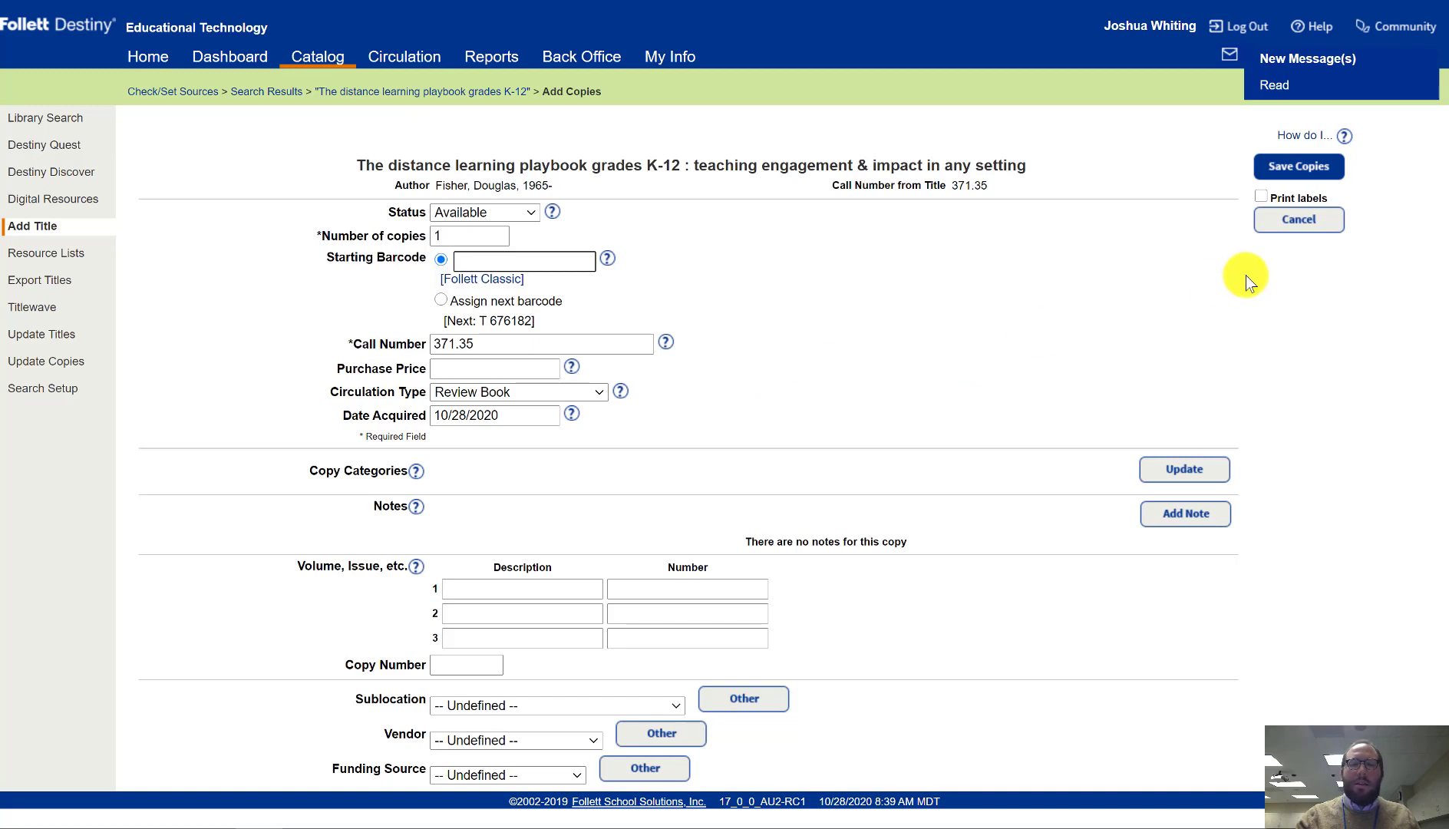
{"action": "left_click", "coordinate": [1288, 224]}
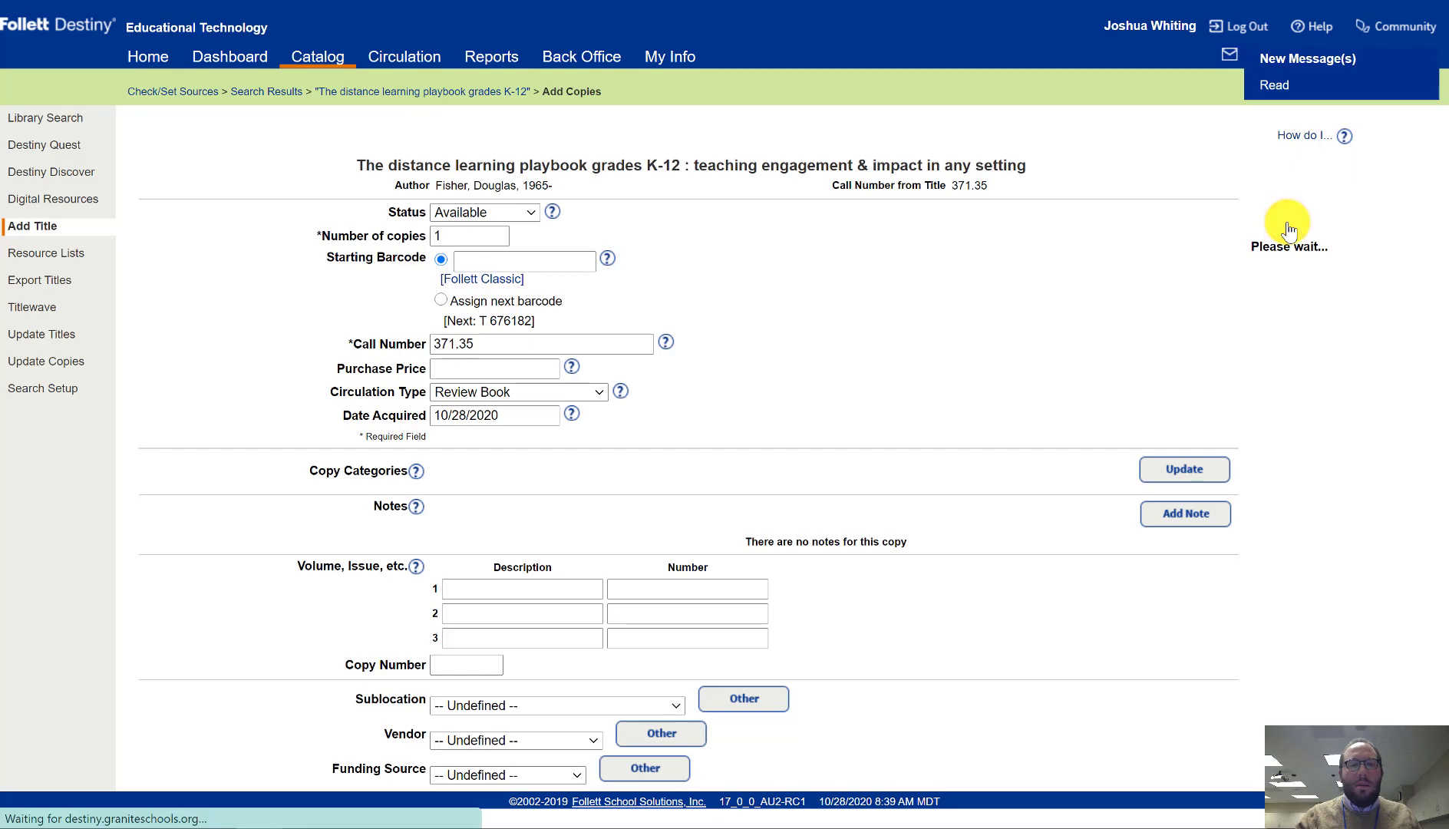
{"action": "left_click", "coordinate": [20, 227]}
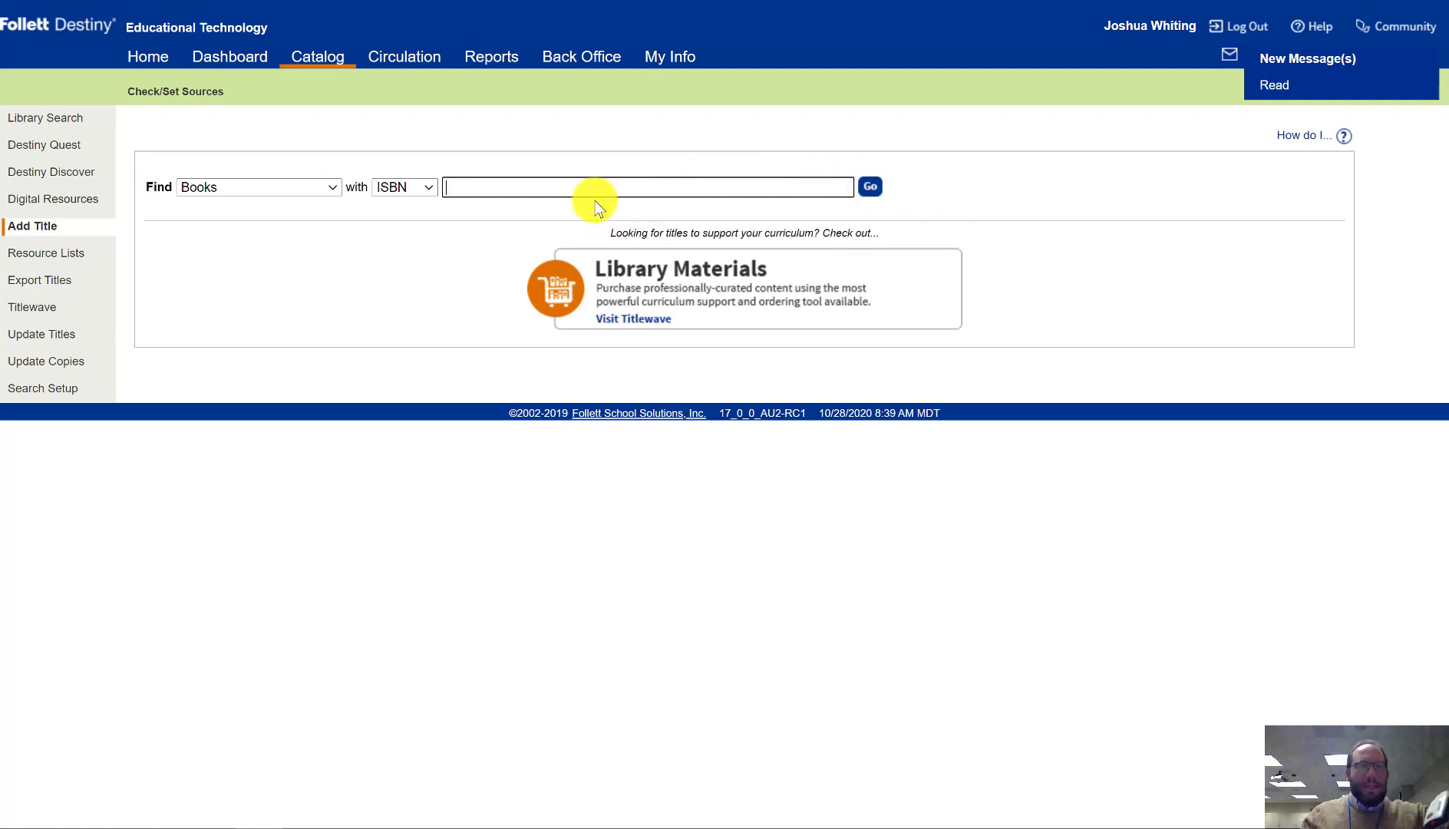
{"action": "type", "text": "0593301544"}
{"action": "key", "text": "Return"}
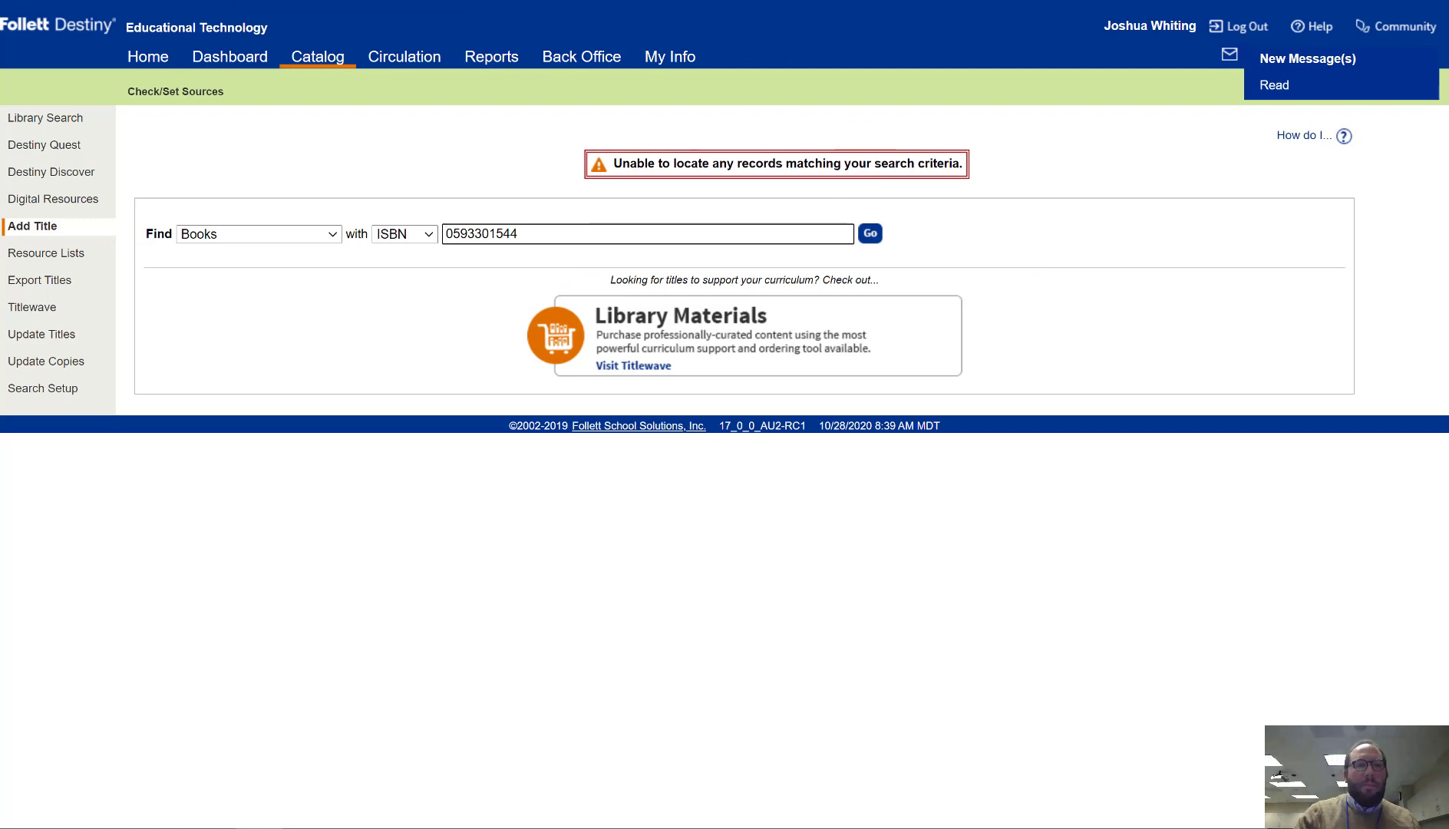
Step: Switch to the Granite Media website and open the Cataloging Request Form from the library staff resources on cataloging and processing
{"action": "left_click", "coordinate": [221, 1]}
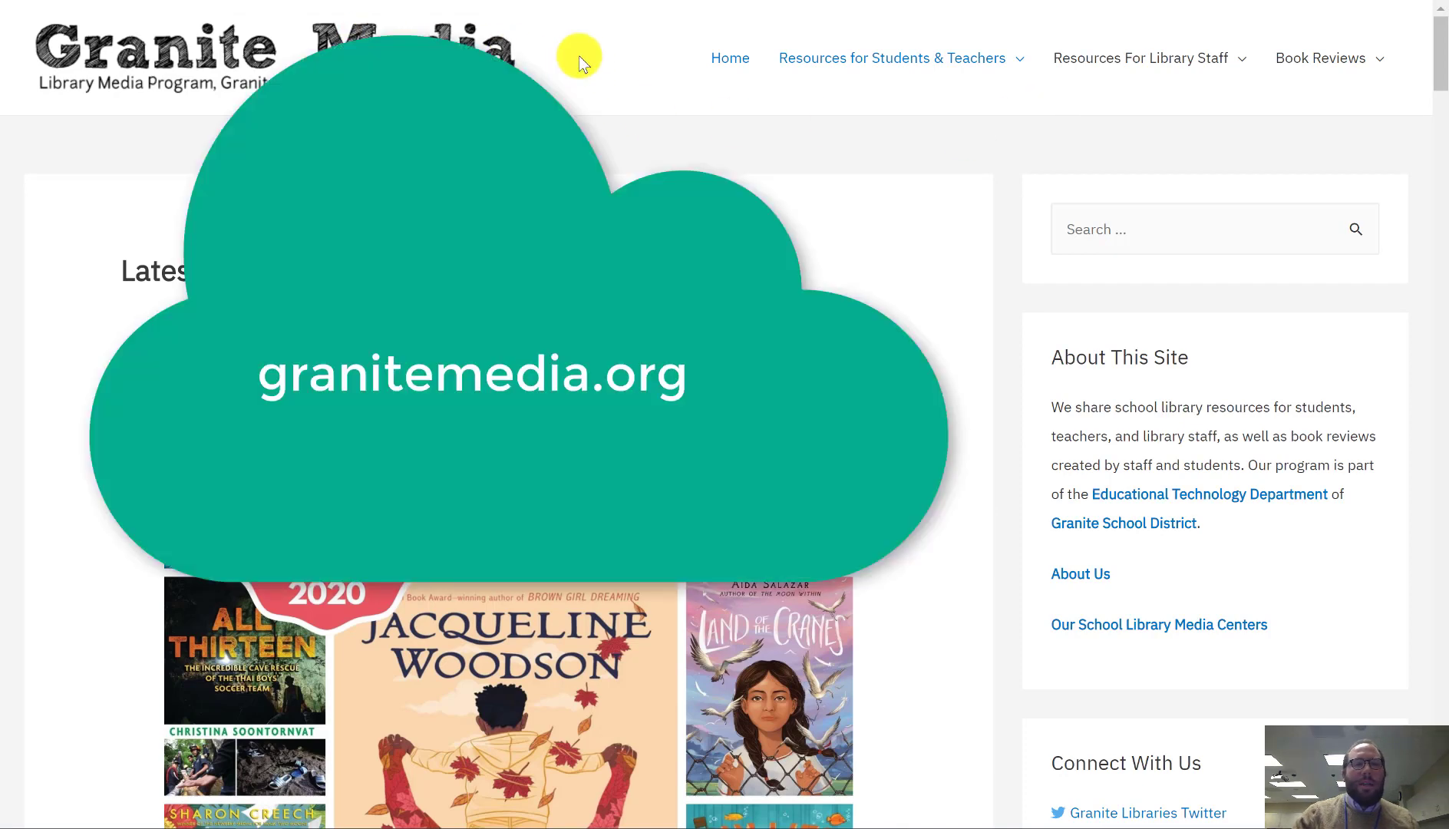
{"action": "mouse_move", "coordinate": [1087, 46]}
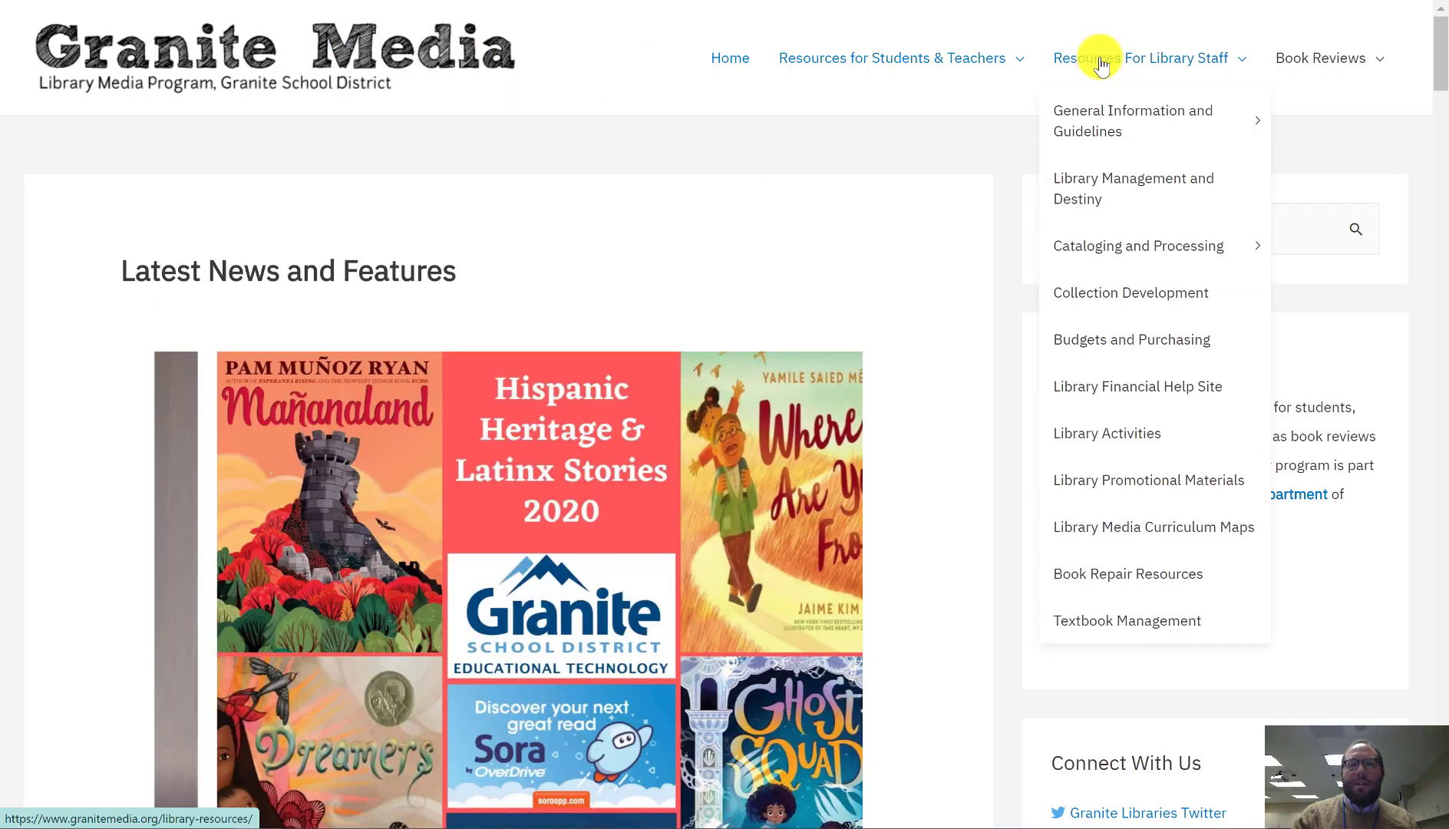
{"action": "mouse_move", "coordinate": [1104, 136]}
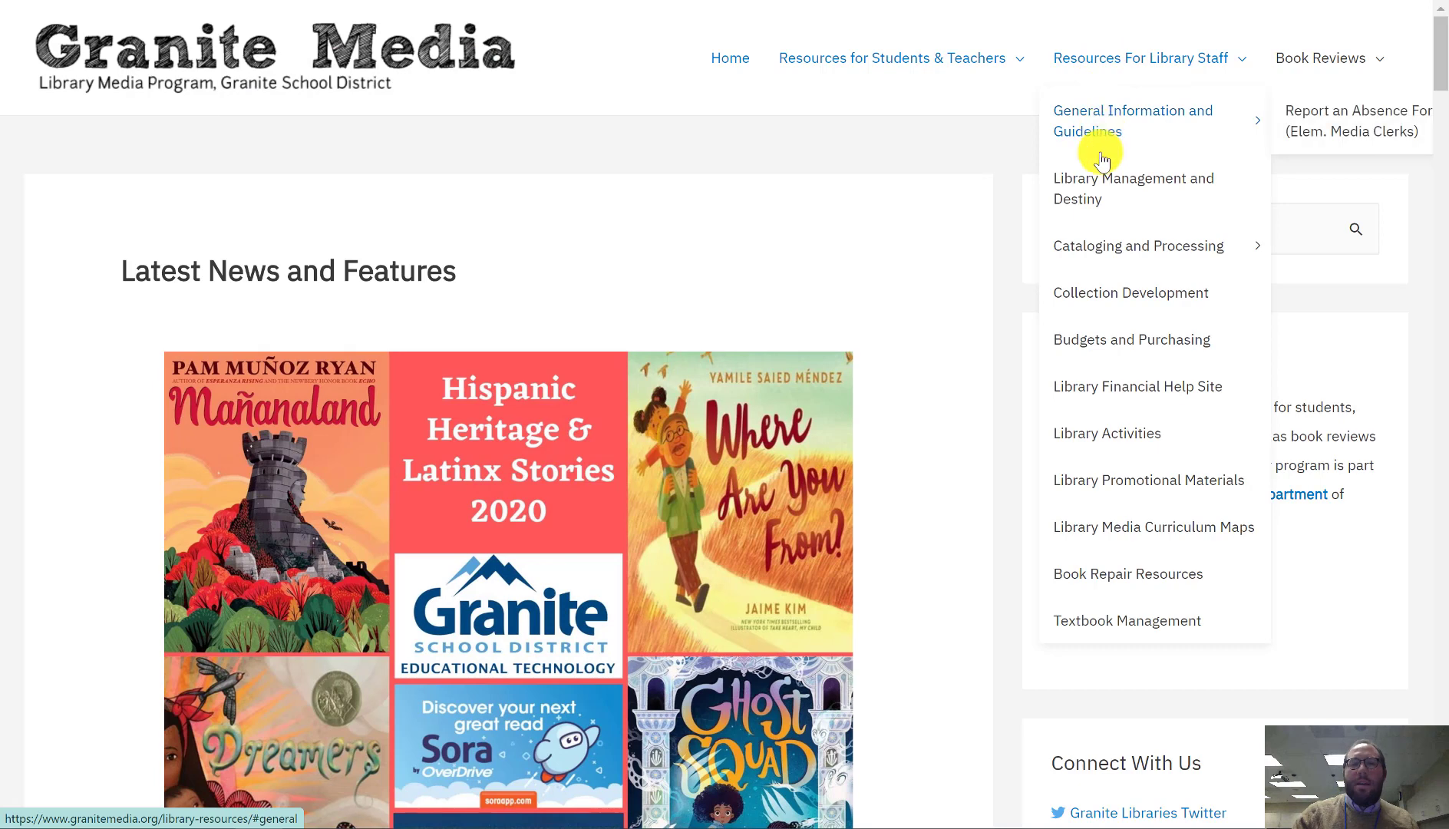
{"action": "mouse_move", "coordinate": [1120, 249]}
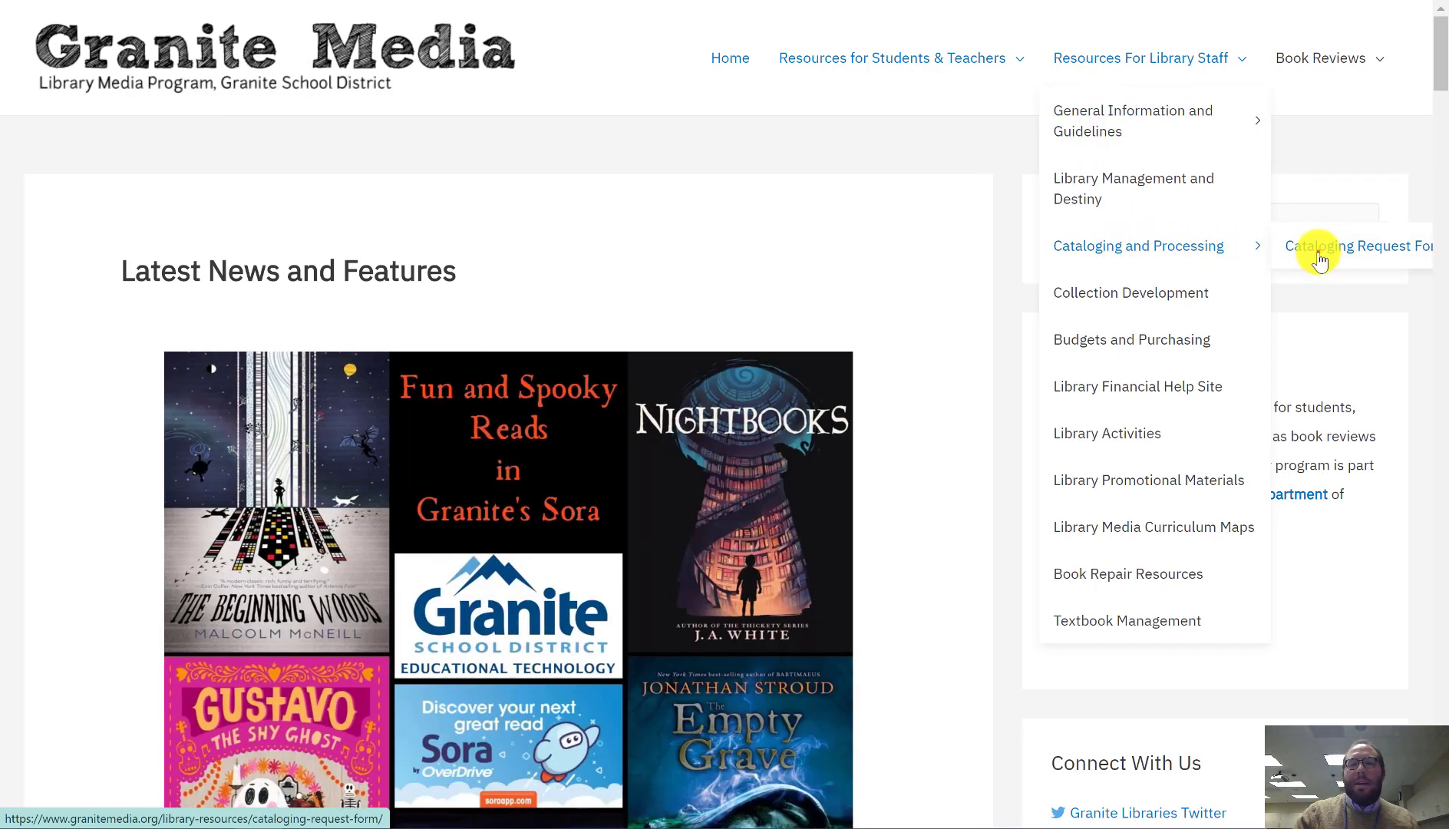
{"action": "left_click", "coordinate": [1320, 257]}
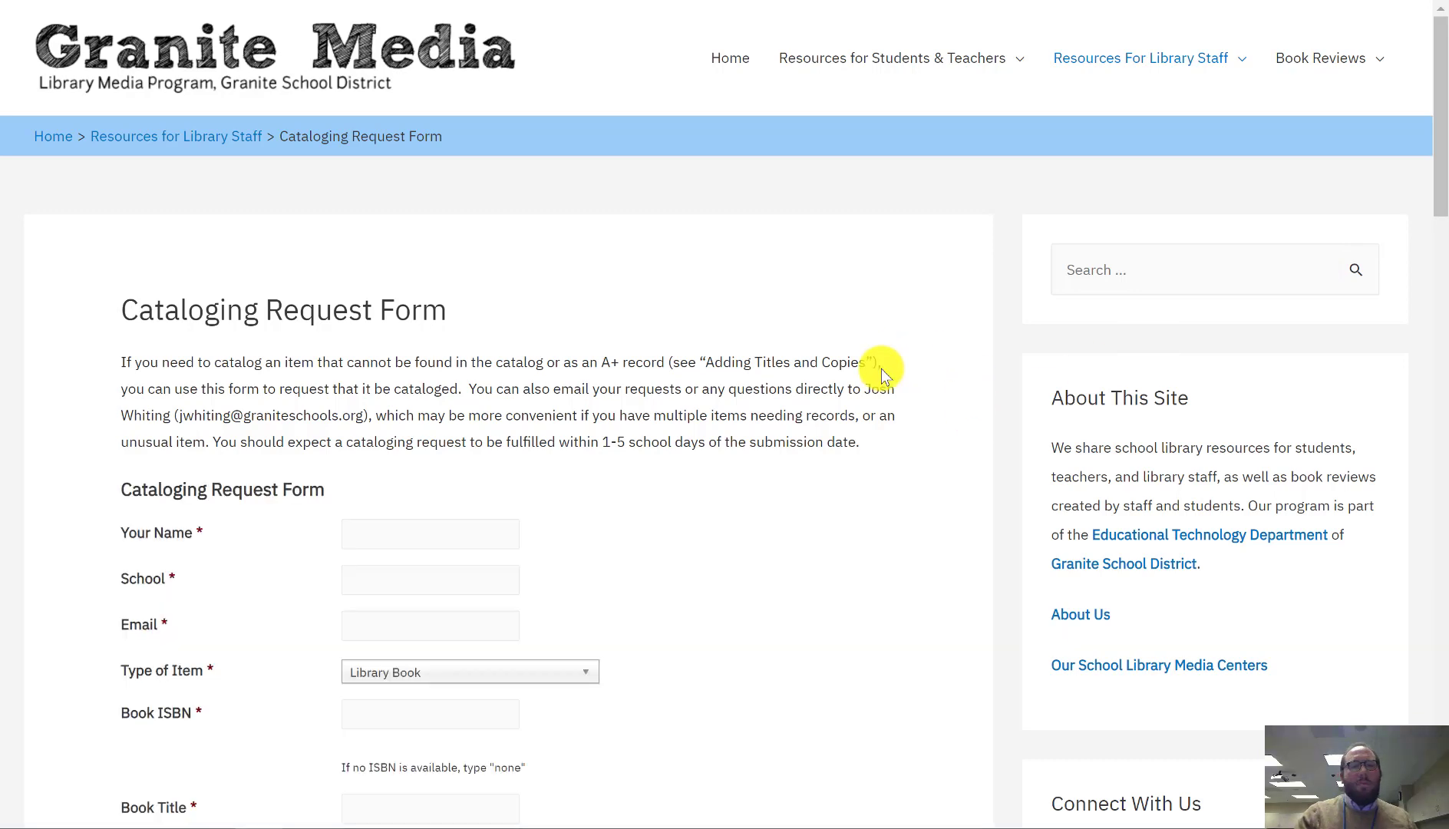
Step: Review the Cataloging Request Form's fields, from the requester details and book ISBN to additional information and priority, without filling them in
{"action": "scroll", "coordinate": [881, 368], "scroll_direction": "down", "scroll_amount": 5}
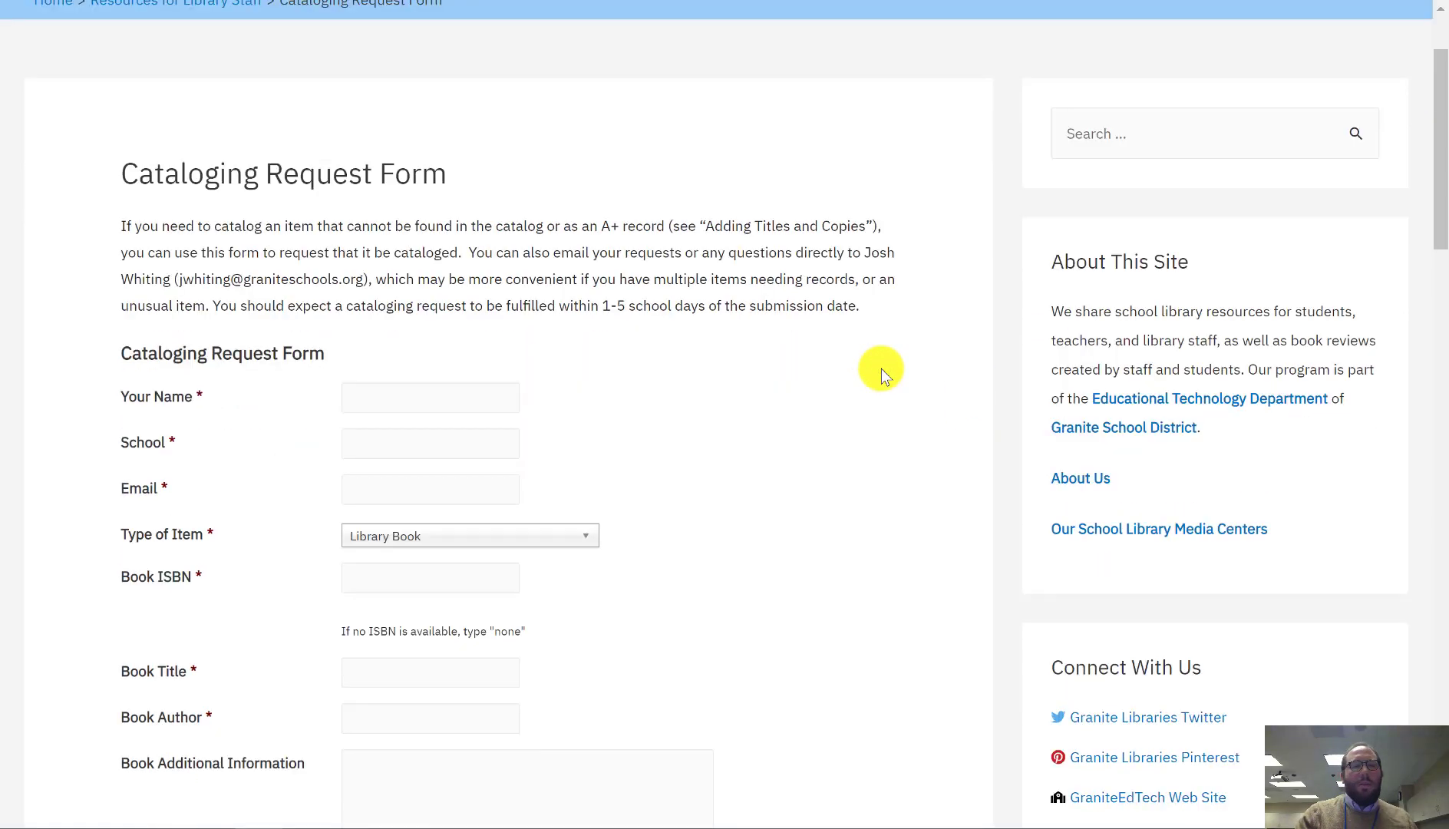
{"action": "scroll", "coordinate": [881, 368], "scroll_direction": "down", "scroll_amount": 1}
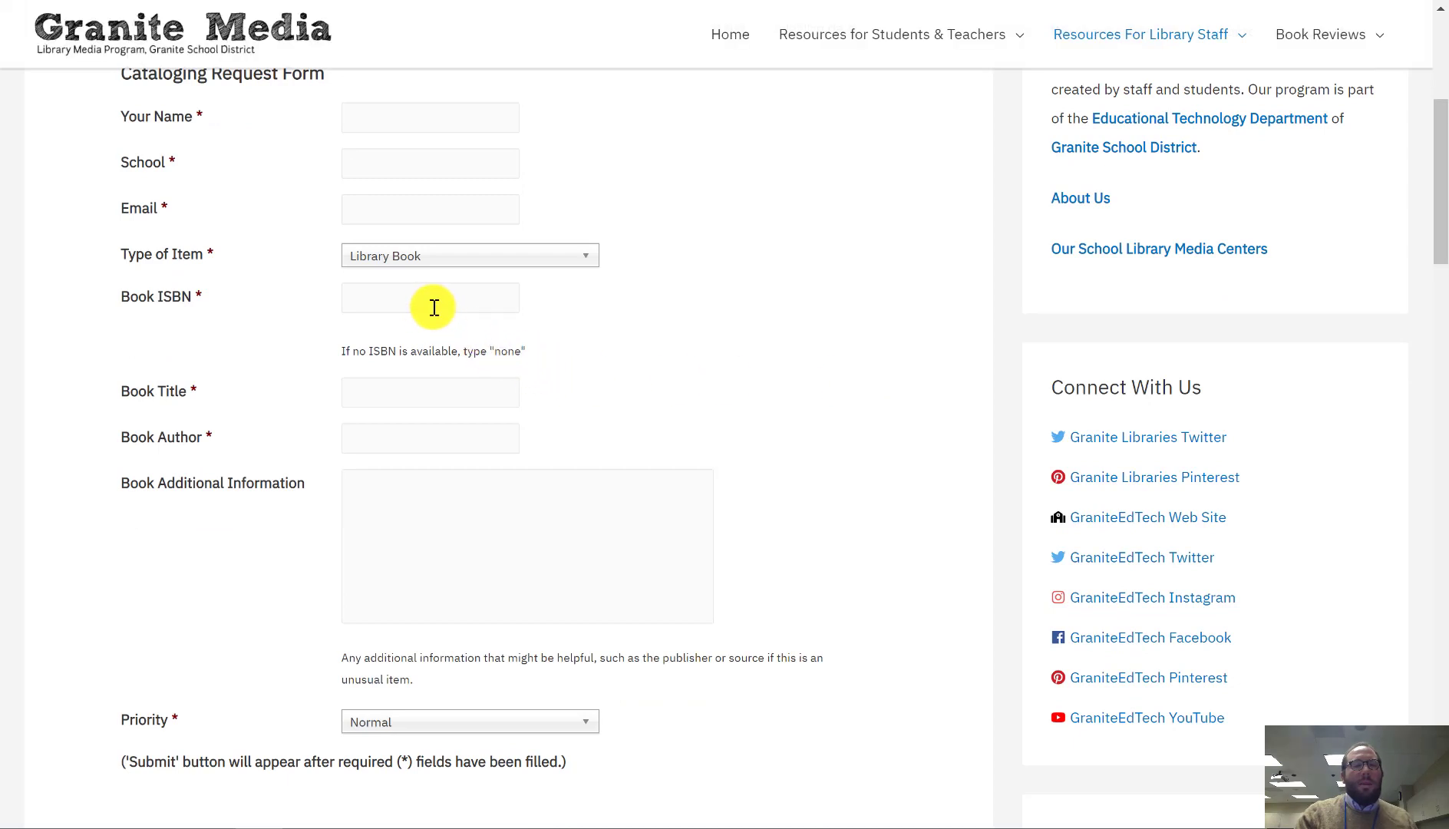
{"action": "left_click", "coordinate": [462, 307]}
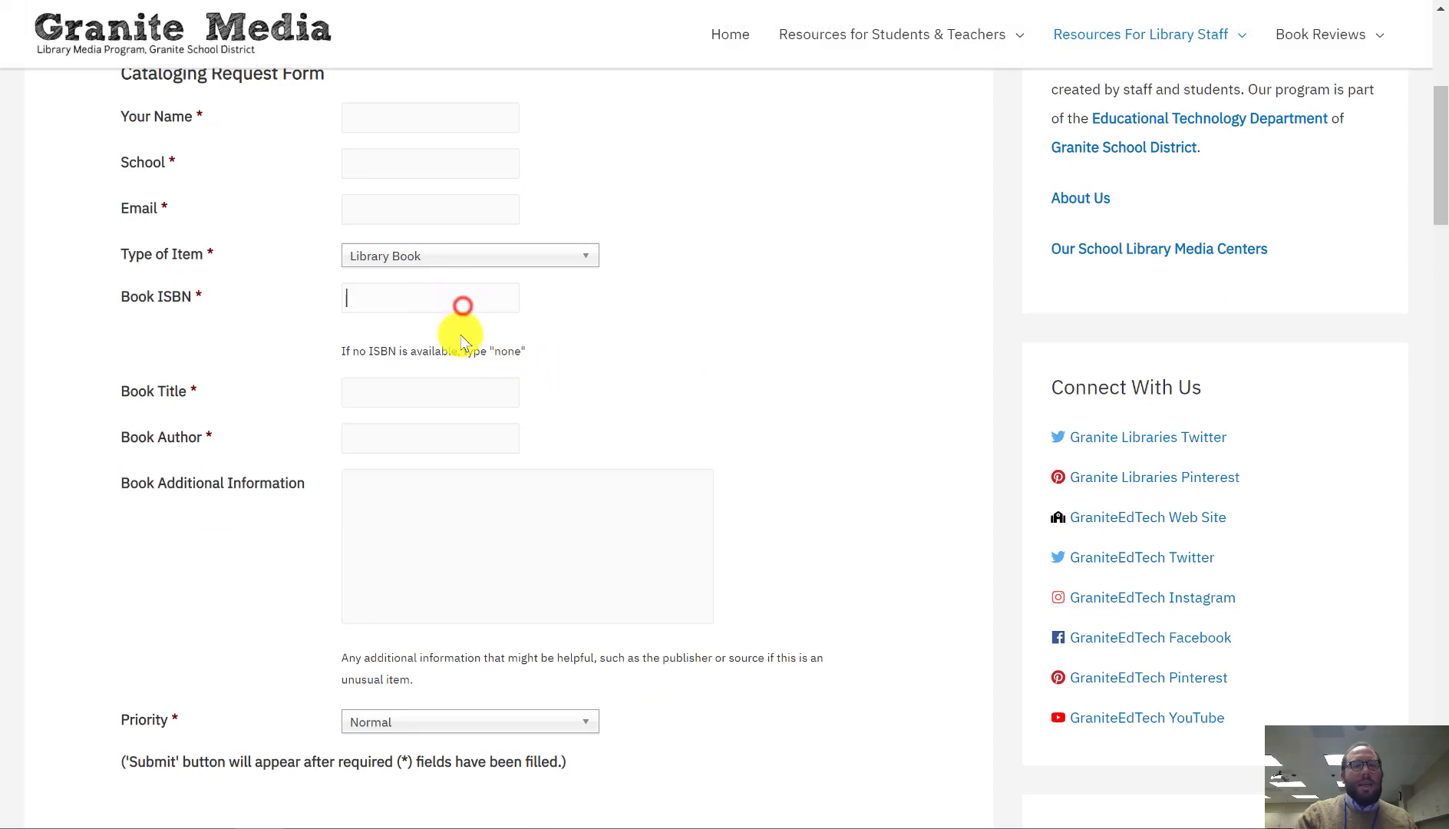
{"action": "scroll", "coordinate": [494, 493], "scroll_direction": "down", "scroll_amount": 1}
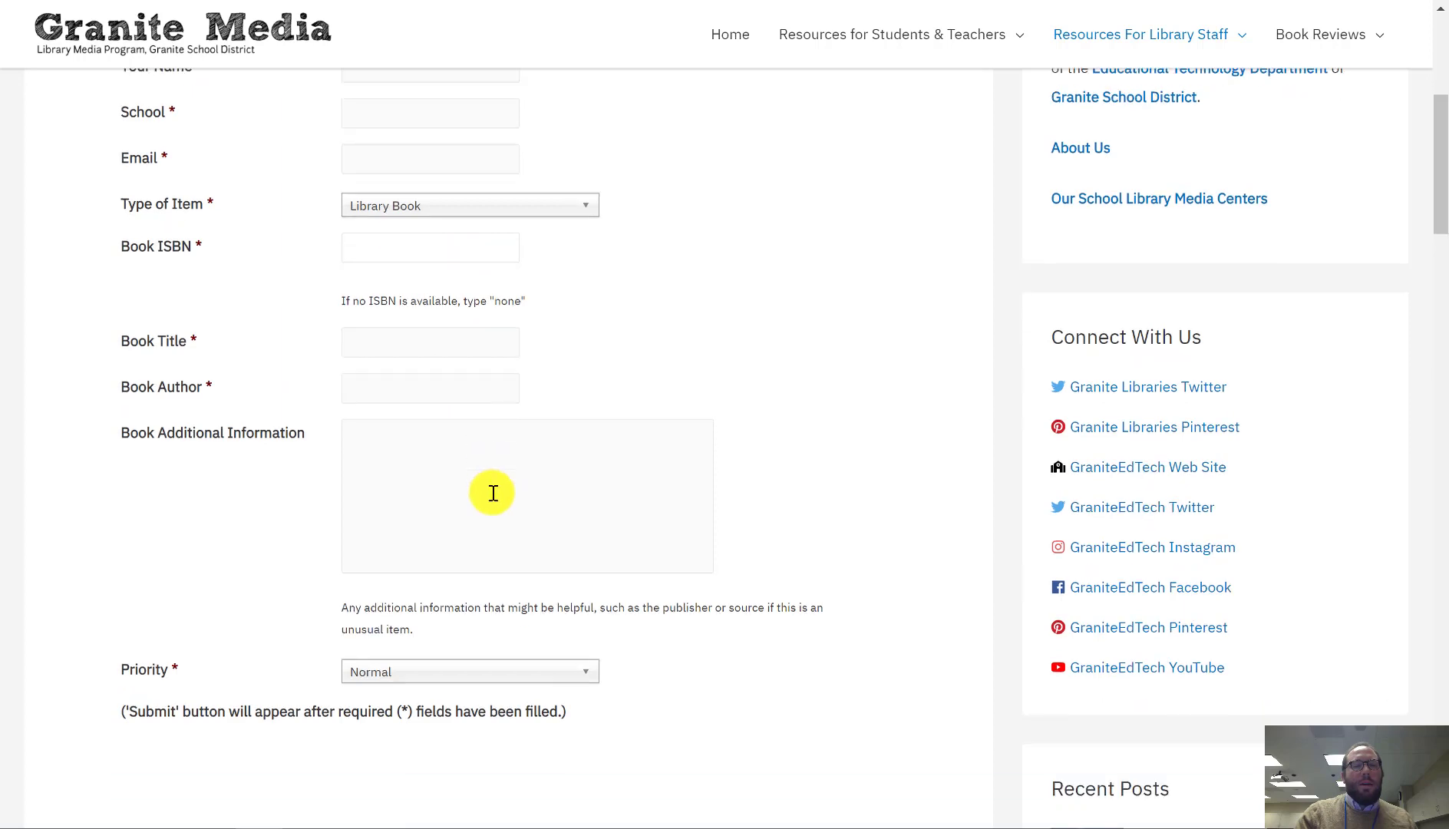
{"action": "left_click", "coordinate": [488, 442]}
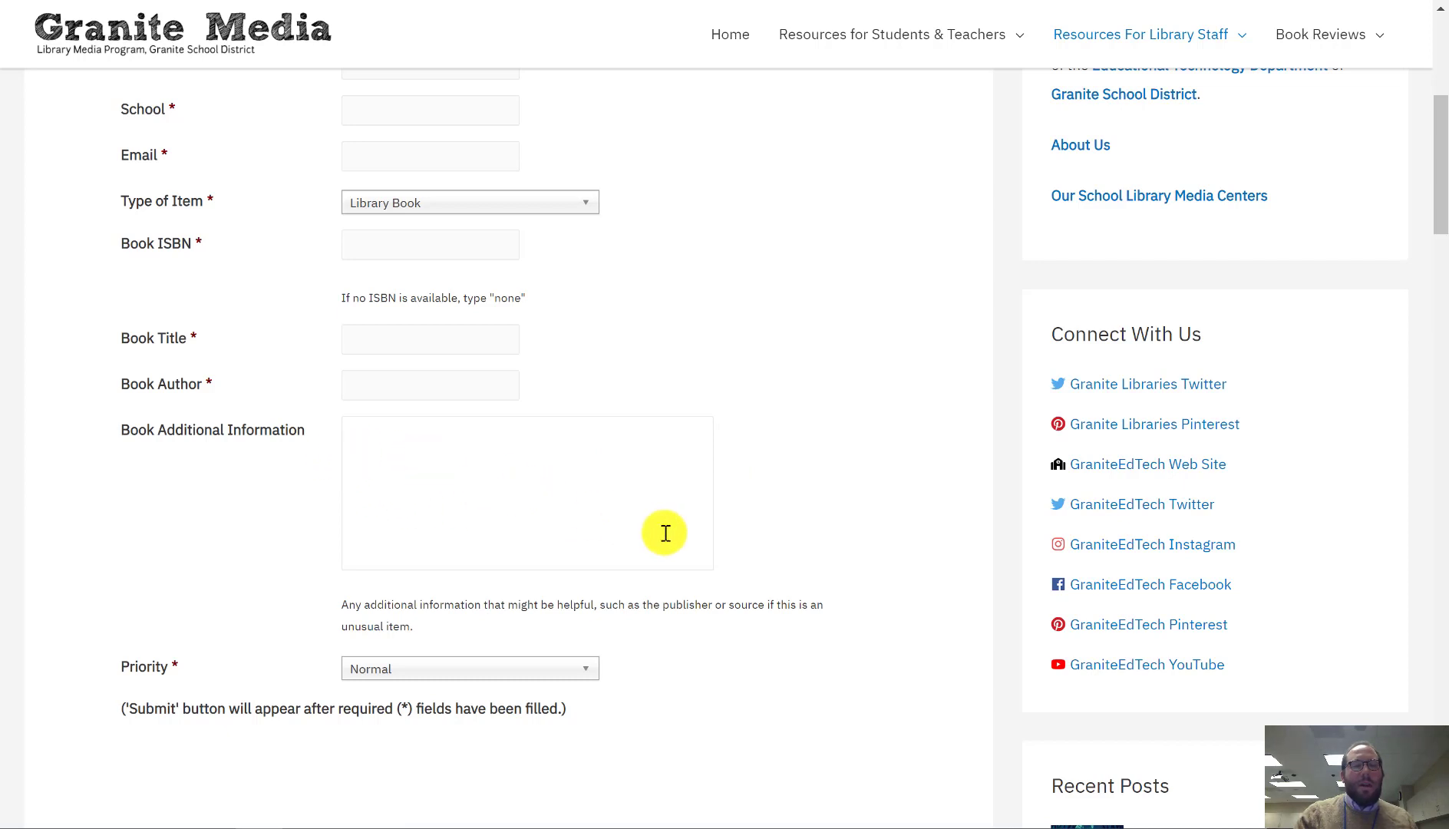
{"action": "scroll", "coordinate": [663, 528], "scroll_direction": "down", "scroll_amount": 1}
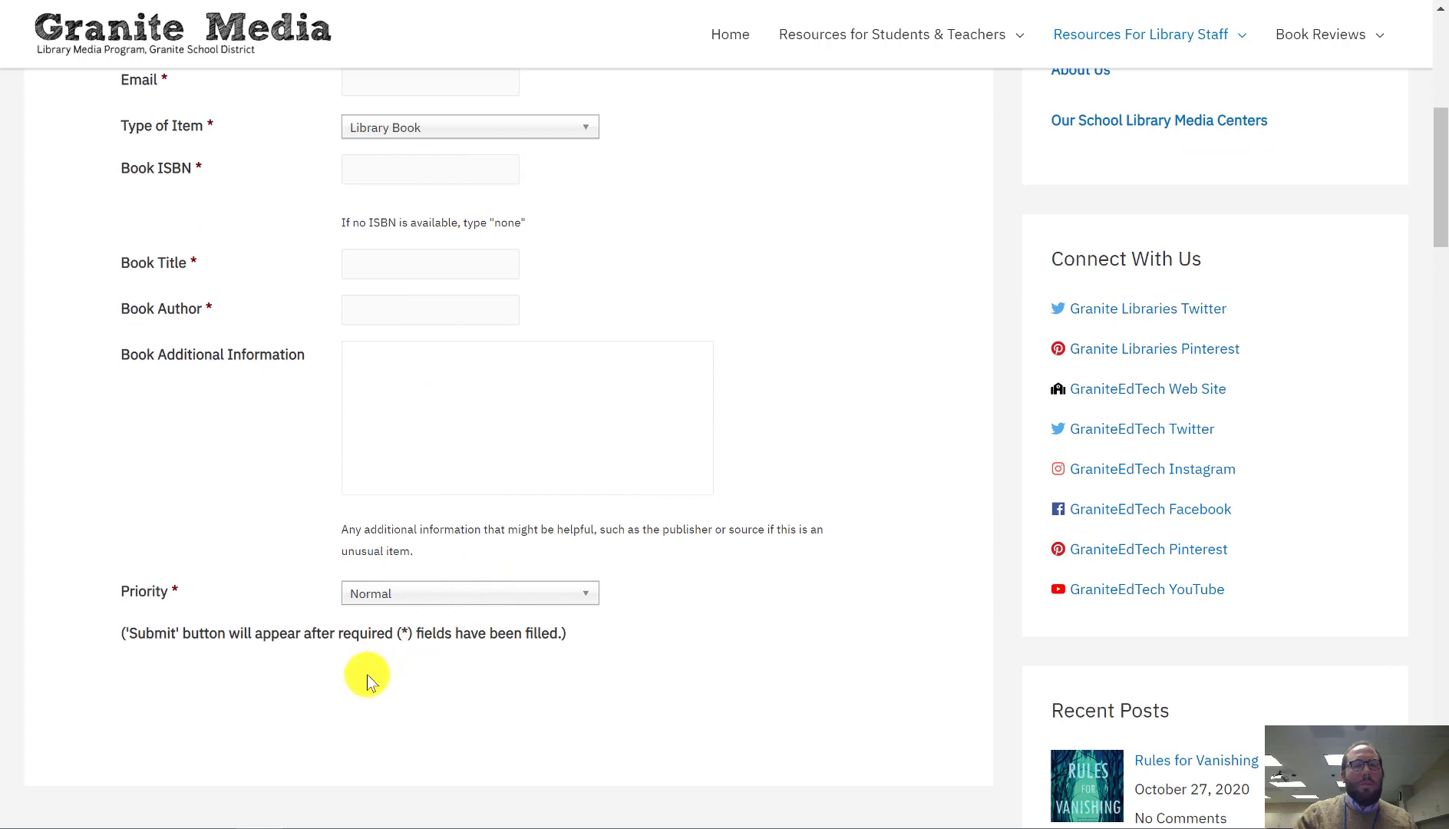